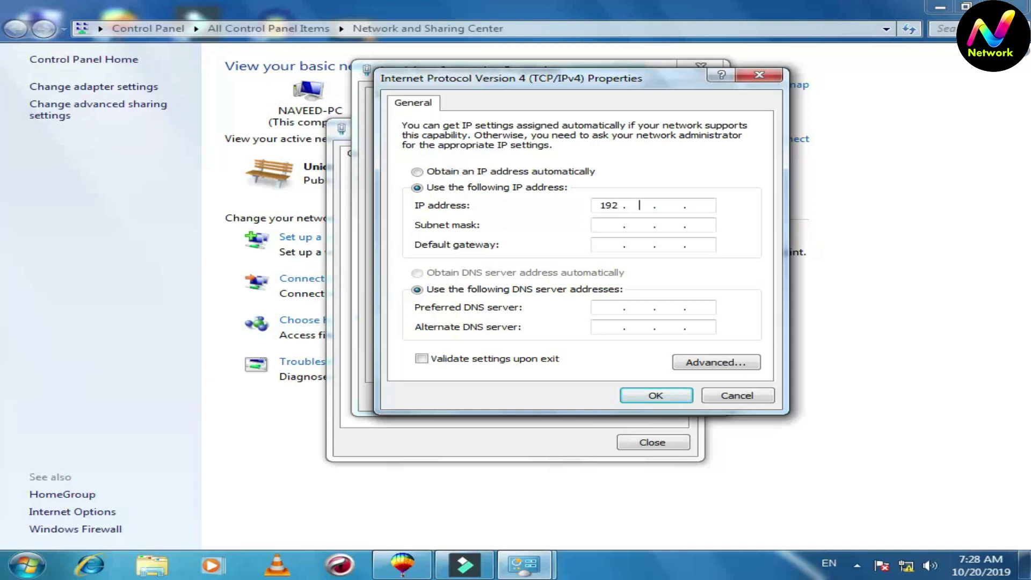
Finish the static IP 192.168.1.100 with mask 255.255.255.0, save it, and close the network windows
text(68)
click(602, 227)
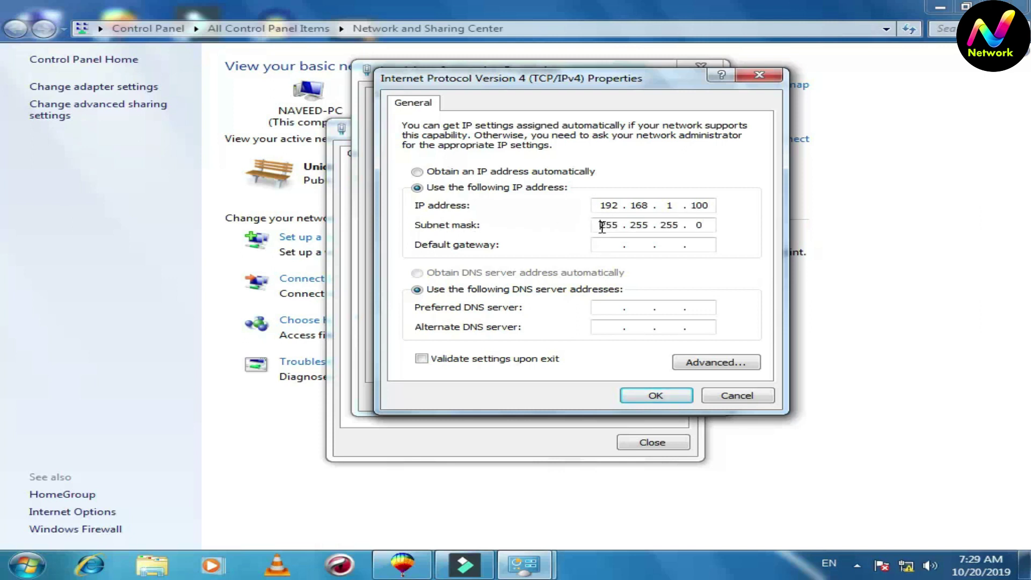
click(656, 397)
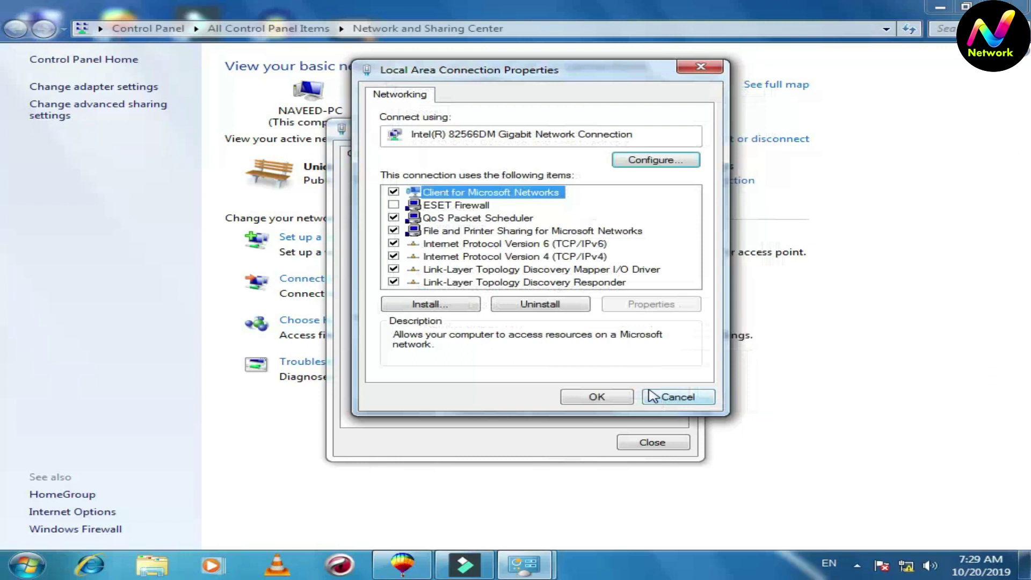
click(597, 397)
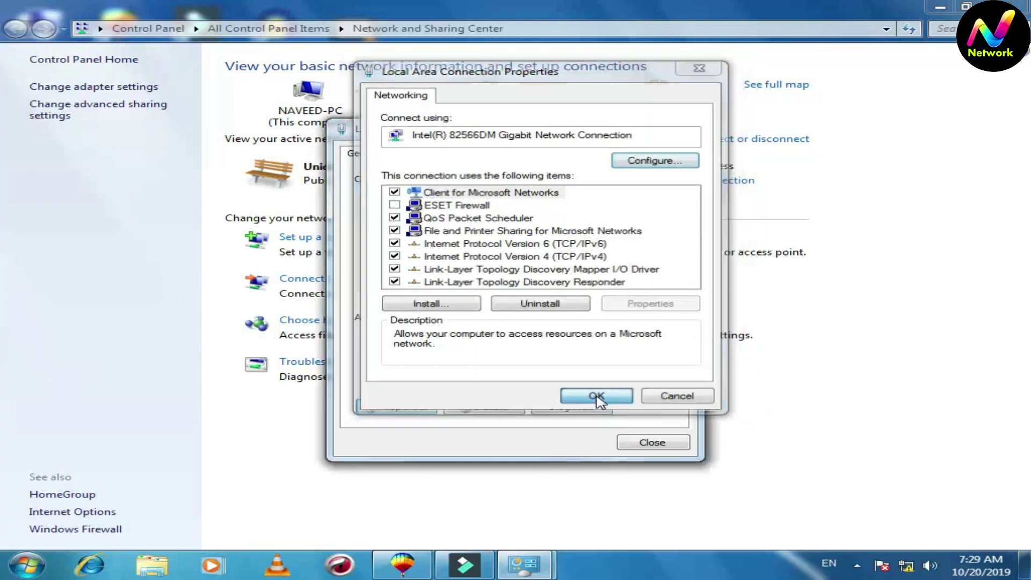
click(639, 446)
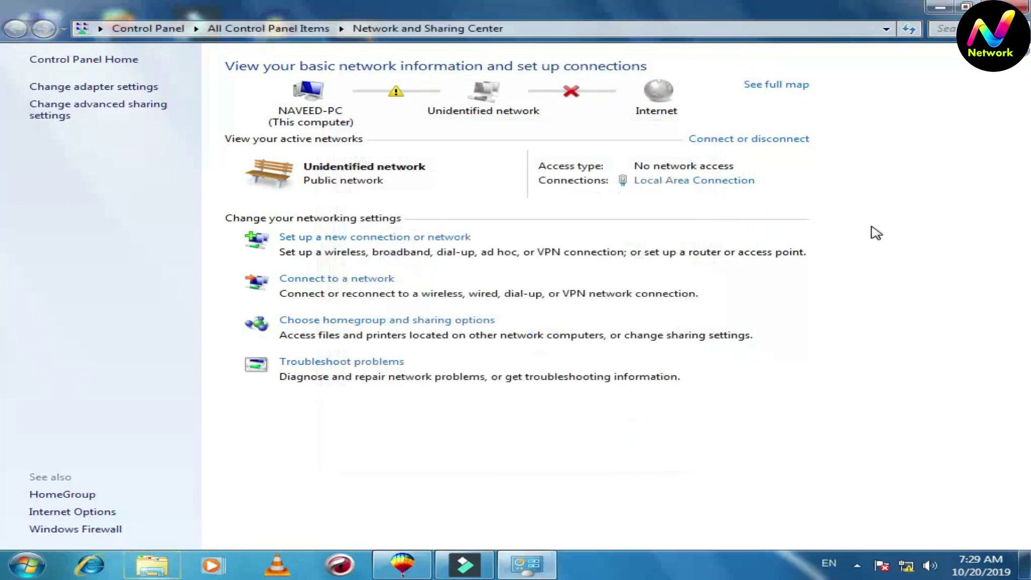
click(939, 7)
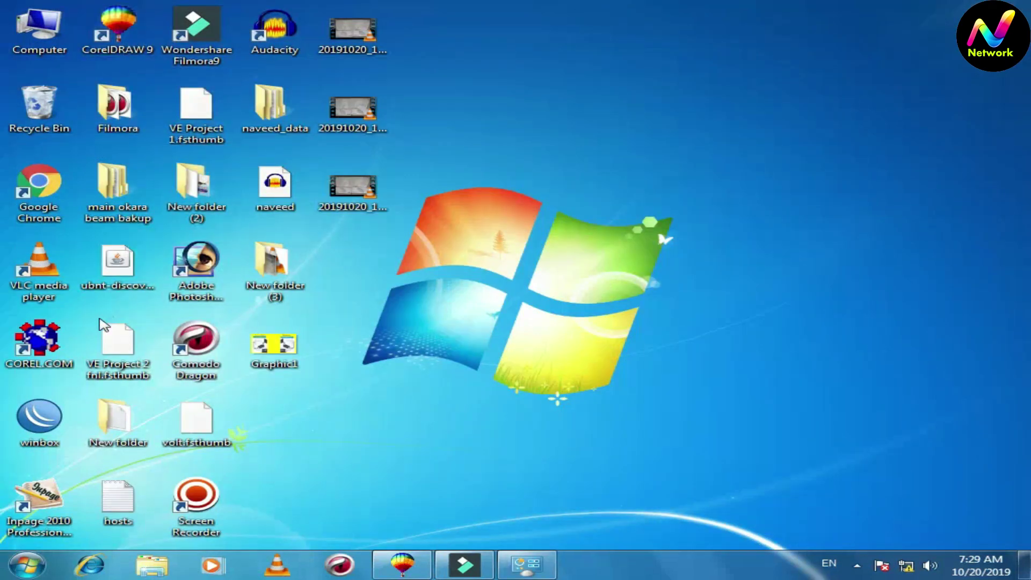
Launch Chrome and browse to the device address 192.168.1.20
double_click(39, 188)
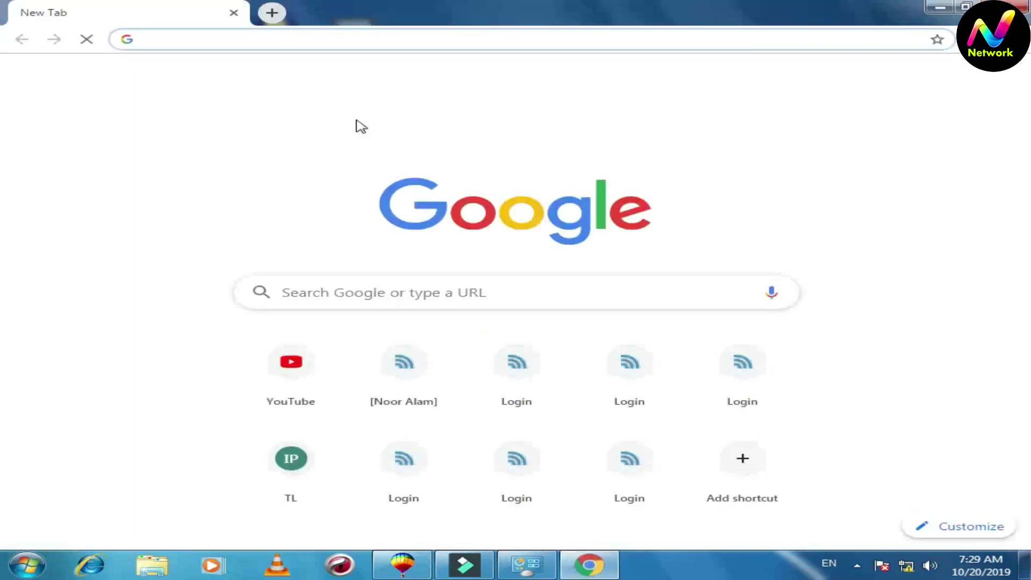
click(329, 41)
text(192.168)
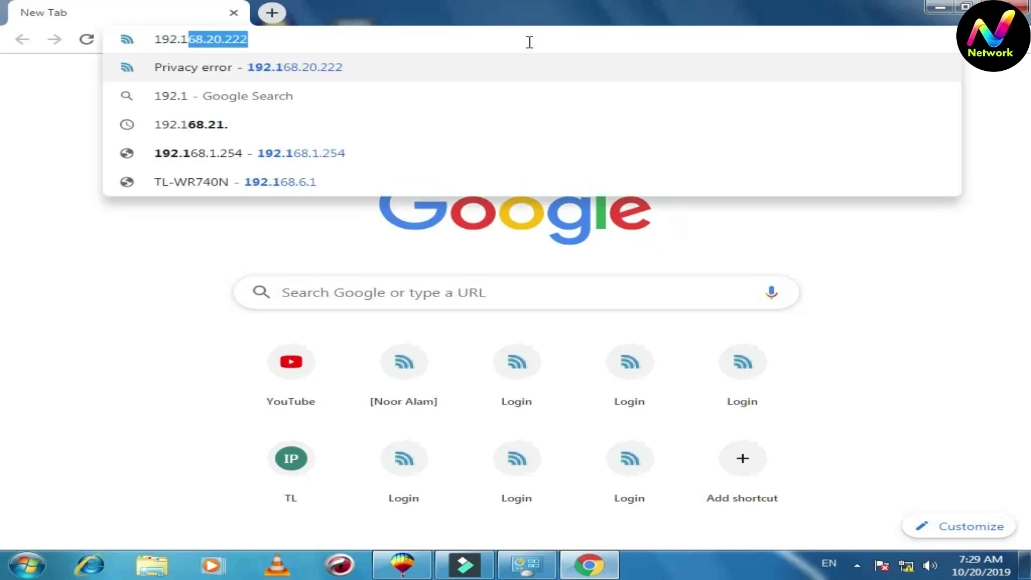
text(.1.20)
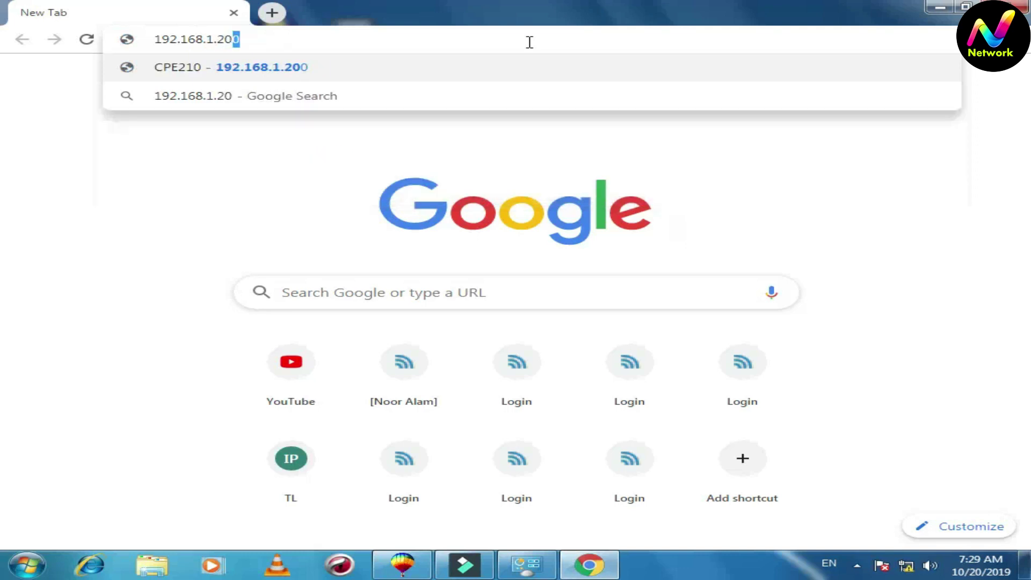
click(519, 42)
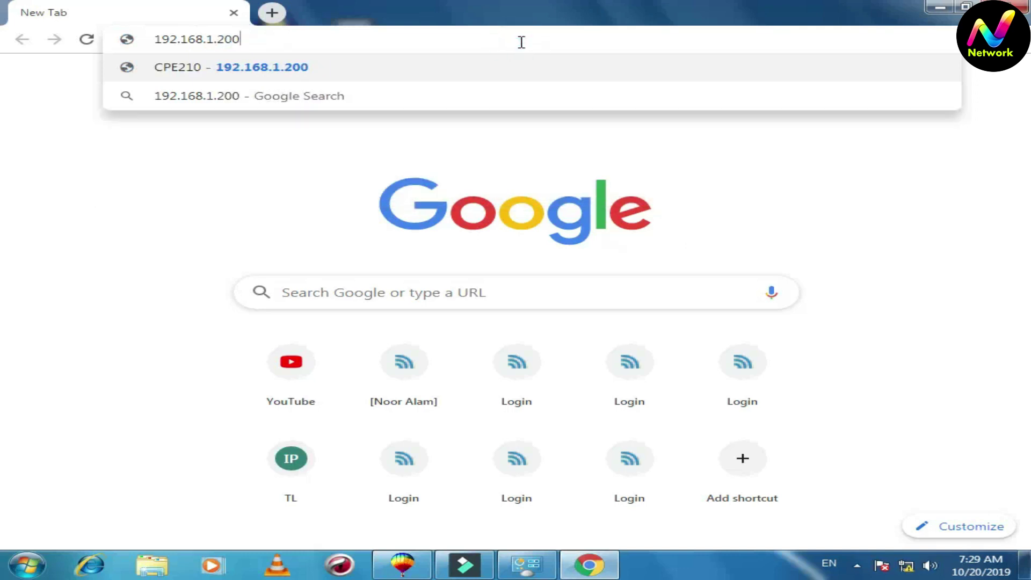
key(BackSpace)
key(Return)
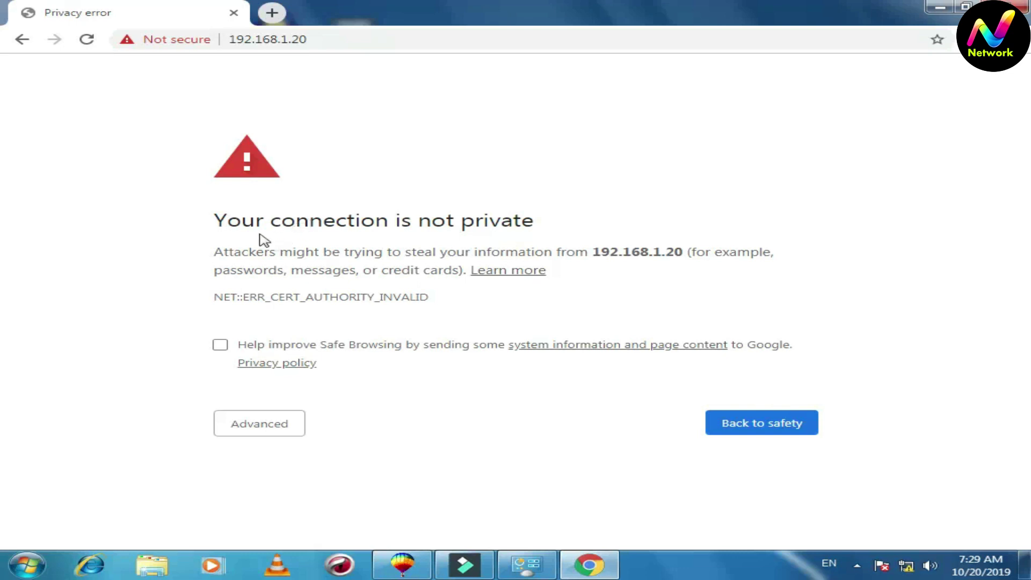
Reload the certificate warning and proceed to 192.168.1.20 despite it being unsafe
key(F5)
click(262, 425)
scroll(275, 456, down, 1)
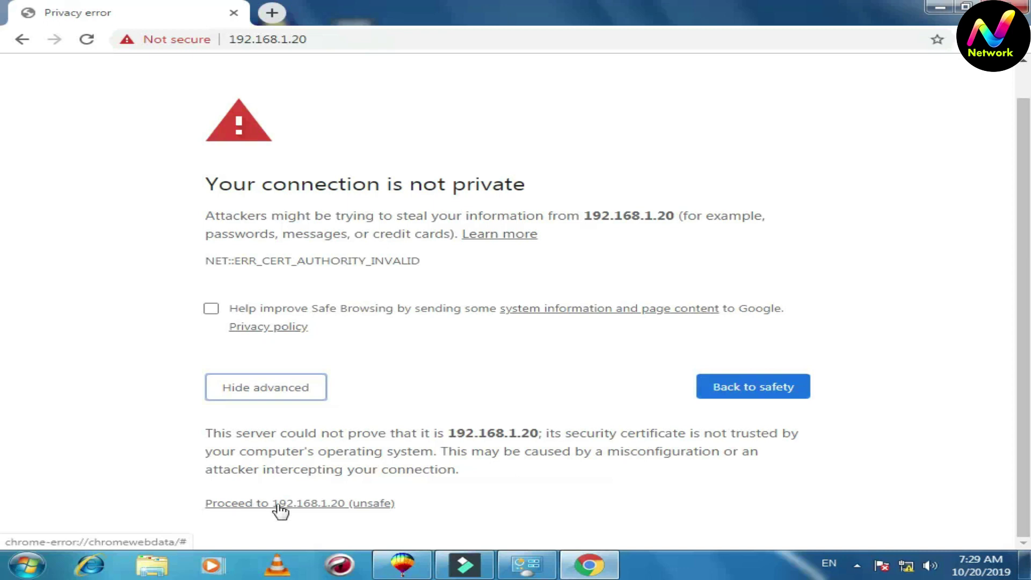
click(305, 503)
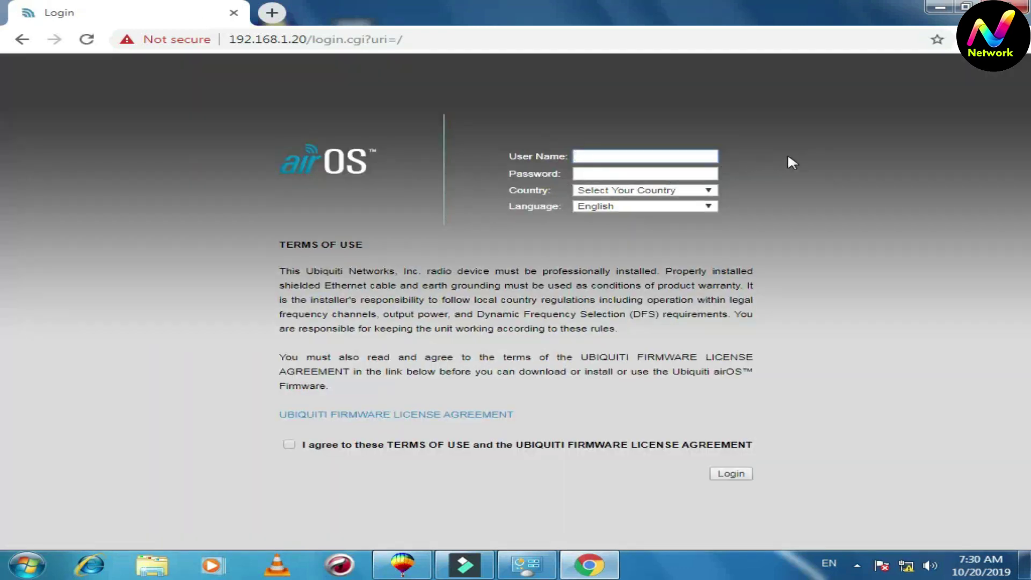
Enter the default ubnt username and the default password
click(689, 156)
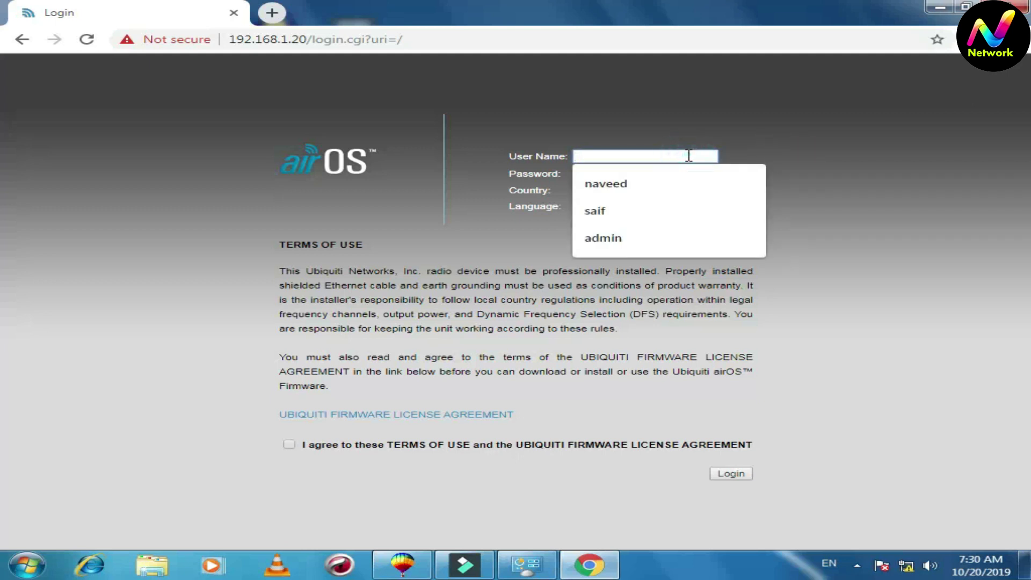
text(ubnt)
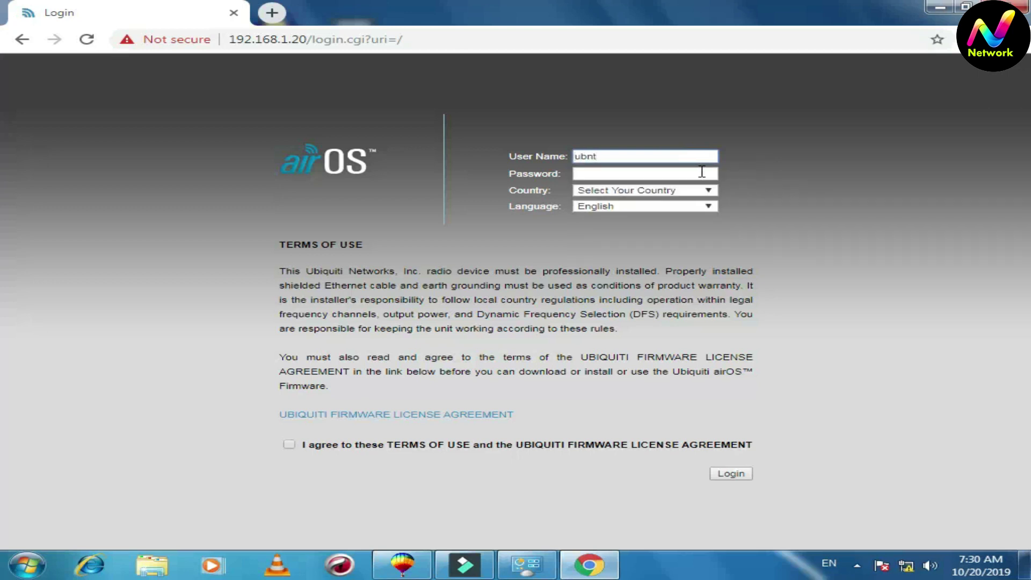
click(687, 171)
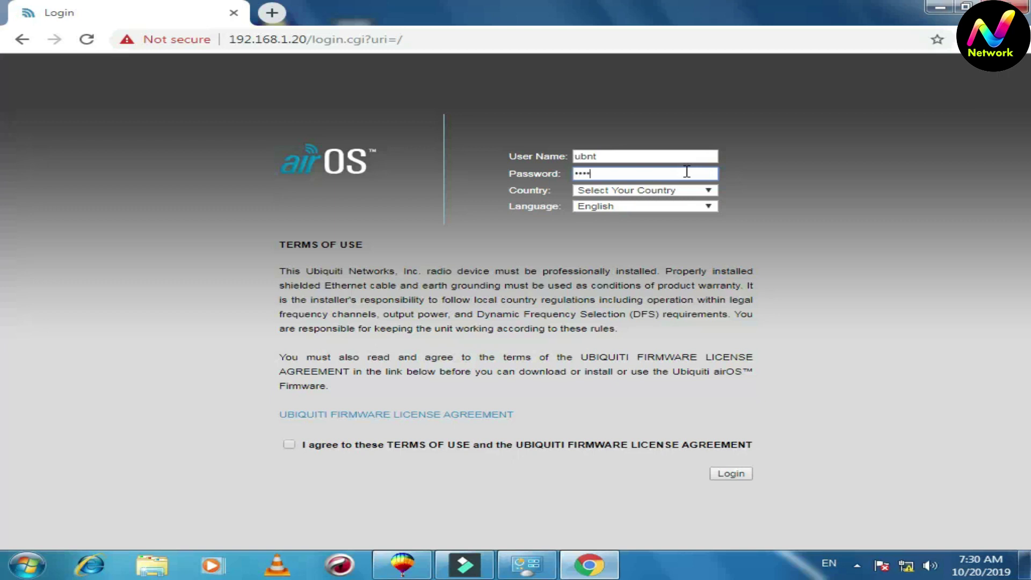
Choose Australia as the country, accept the terms of use, and log in
click(709, 190)
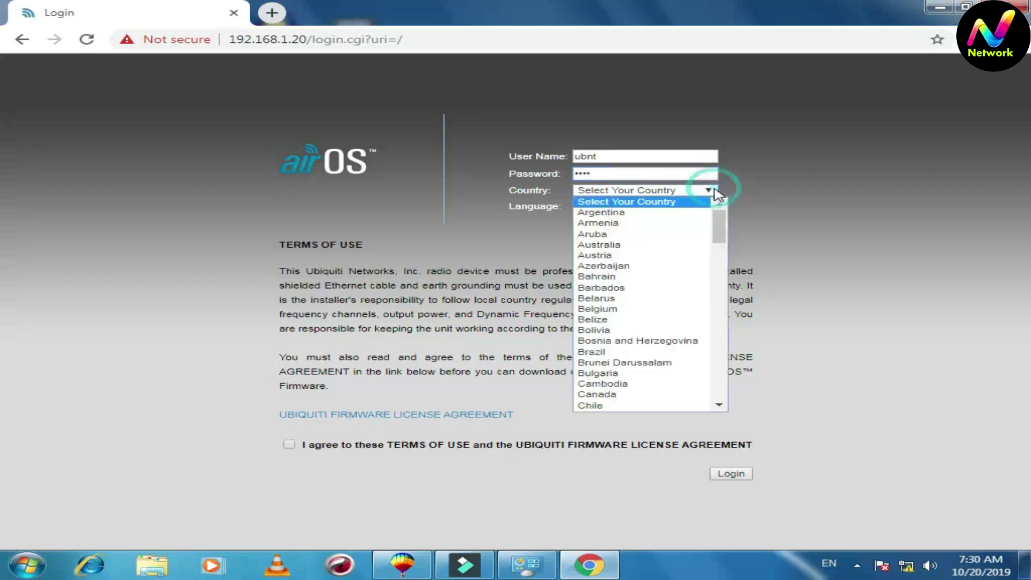
click(670, 245)
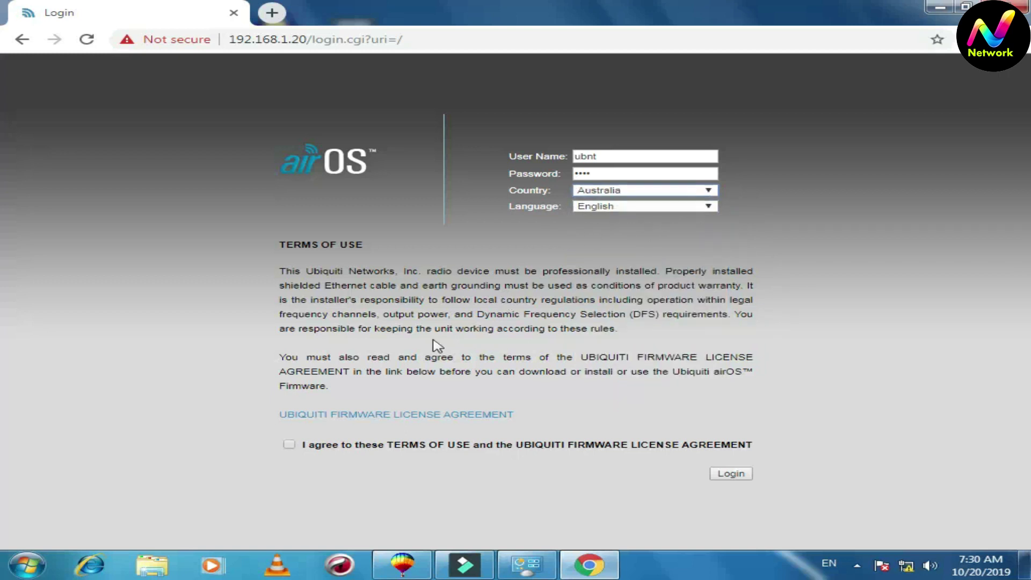
click(289, 444)
click(735, 474)
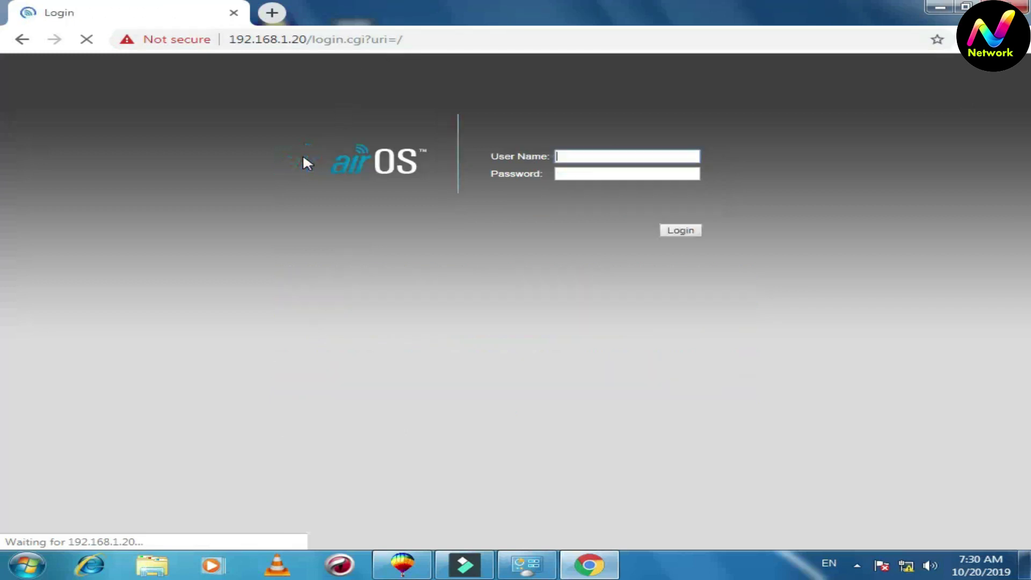
Log in with the saved ubnt username and password, dismiss the default-password notice, and view Wireless settings
click(585, 156)
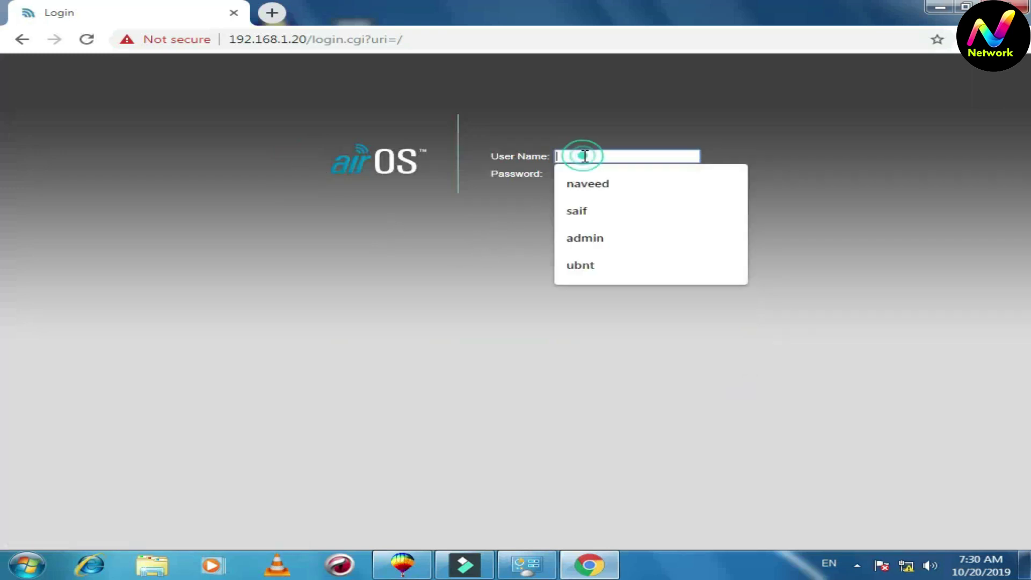
click(591, 267)
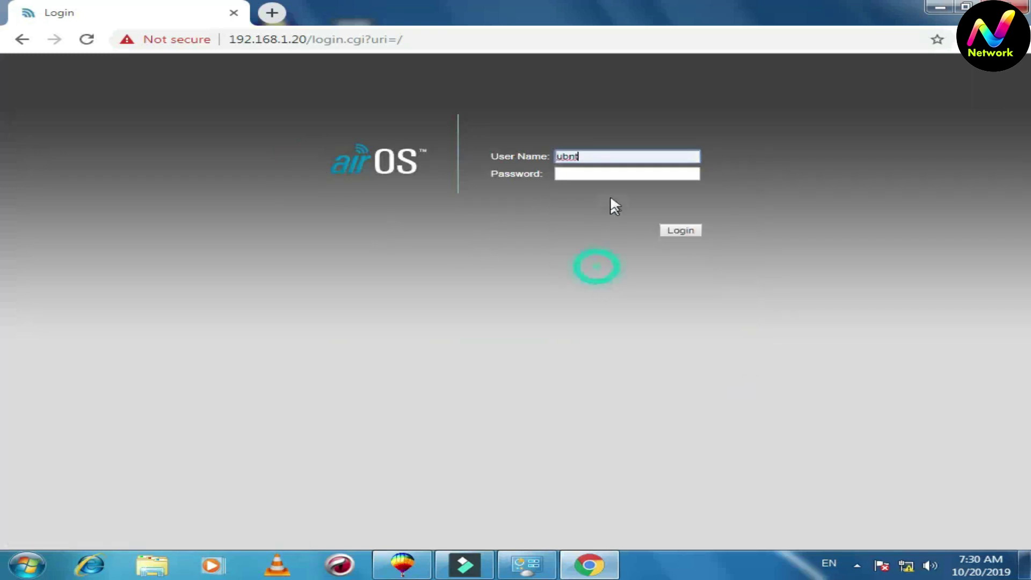
click(609, 172)
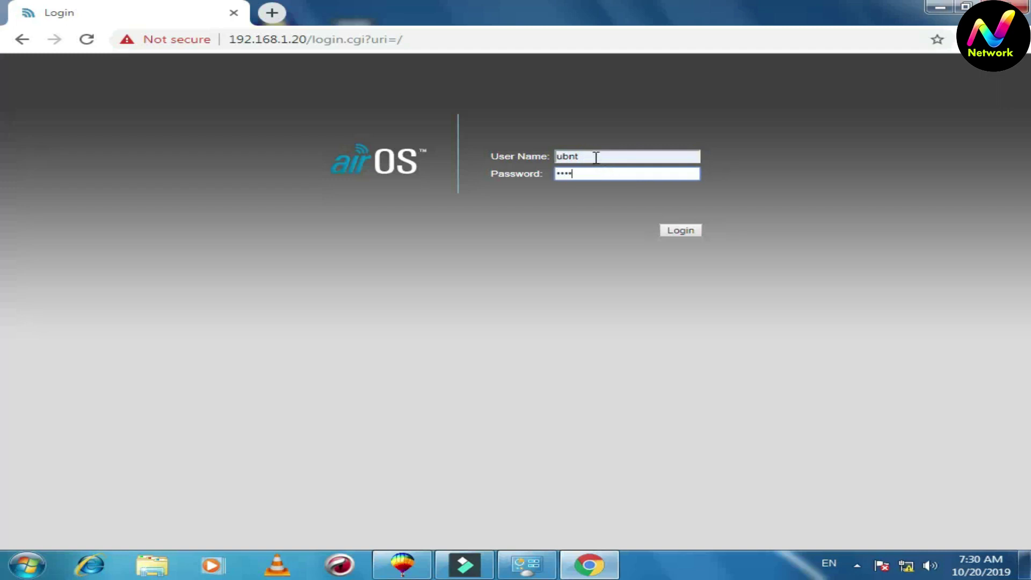
click(680, 232)
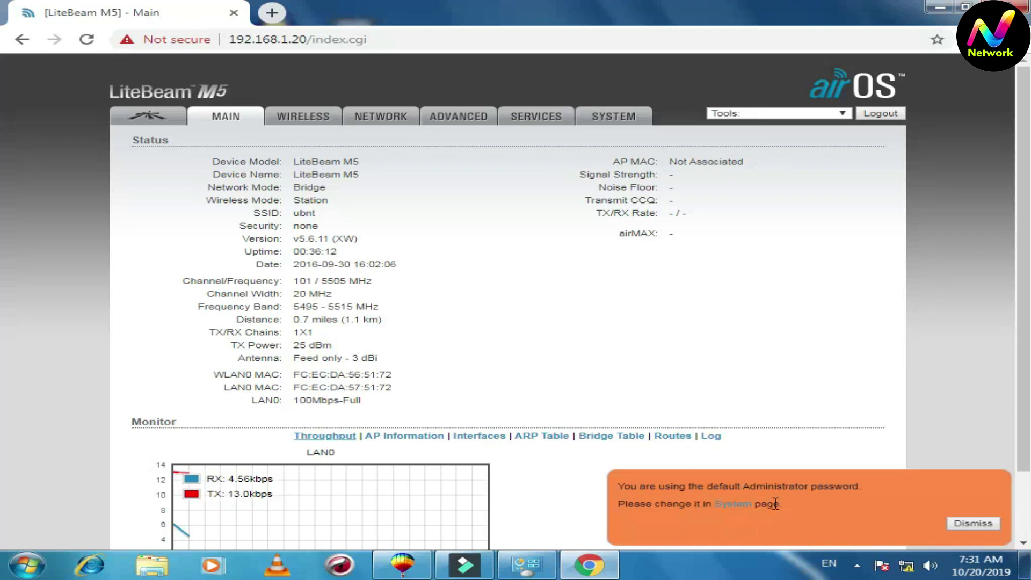
click(962, 525)
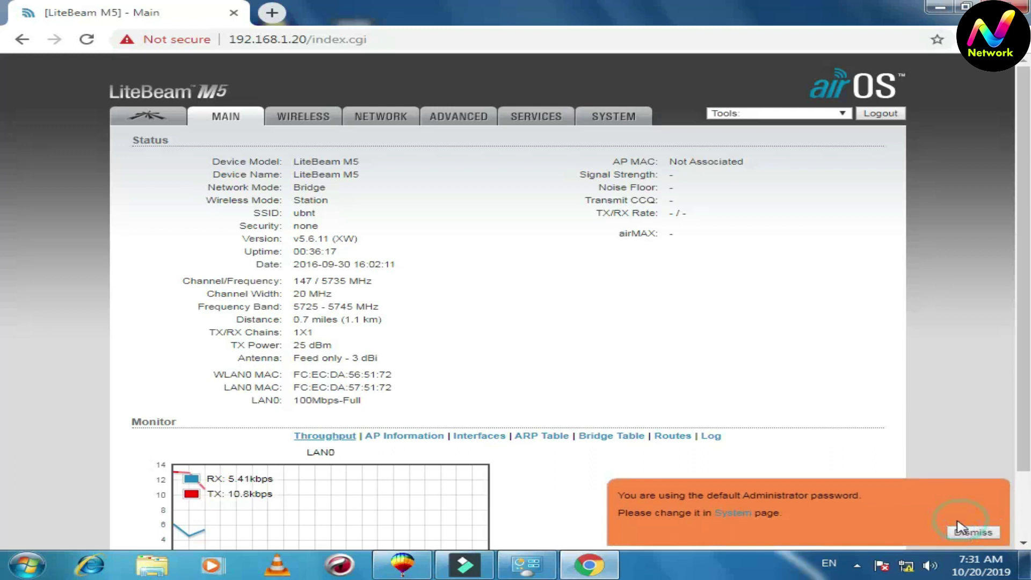
click(296, 117)
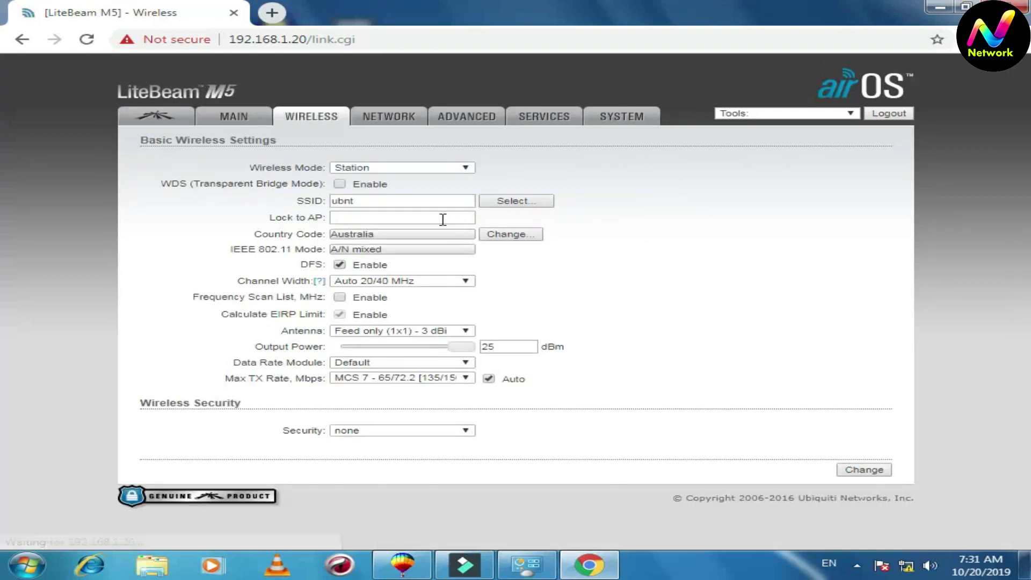
Switch the wireless mode to Access Point and enable WDS transparent bridge mode
click(561, 170)
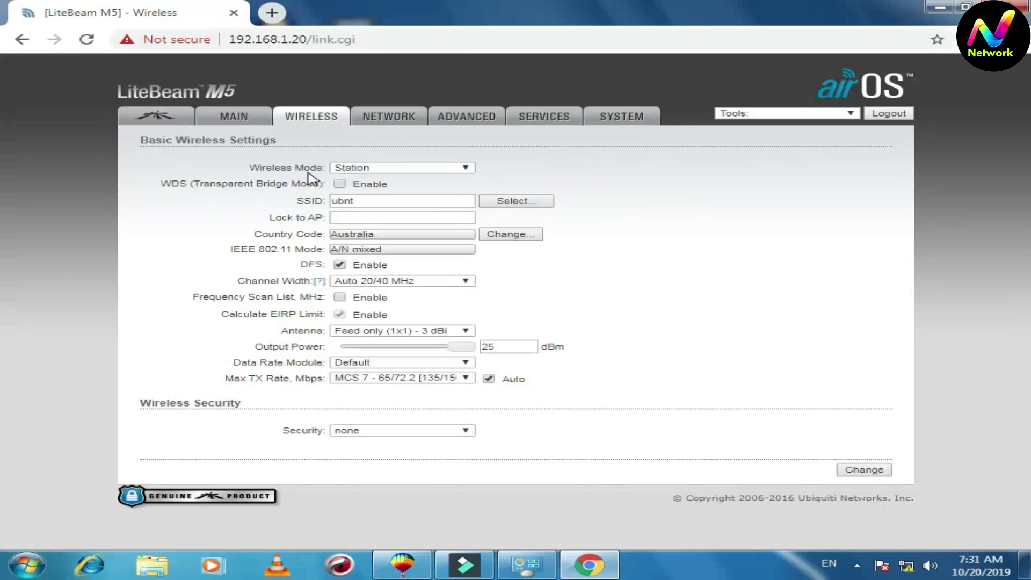
click(465, 167)
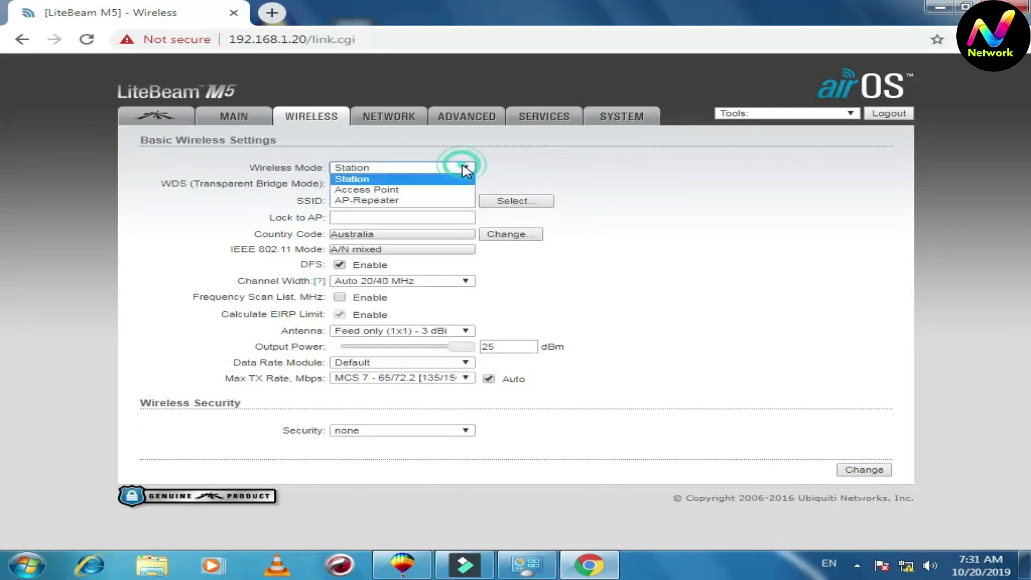
click(451, 190)
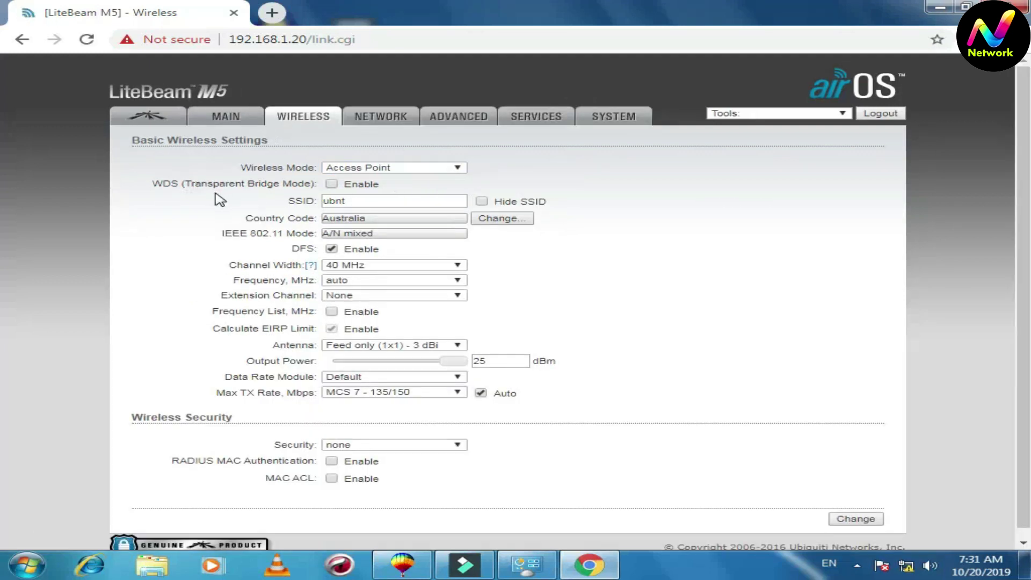
click(332, 184)
Replace the SSID with 'nav' and view the channel width options
click(363, 199)
double_click(363, 200)
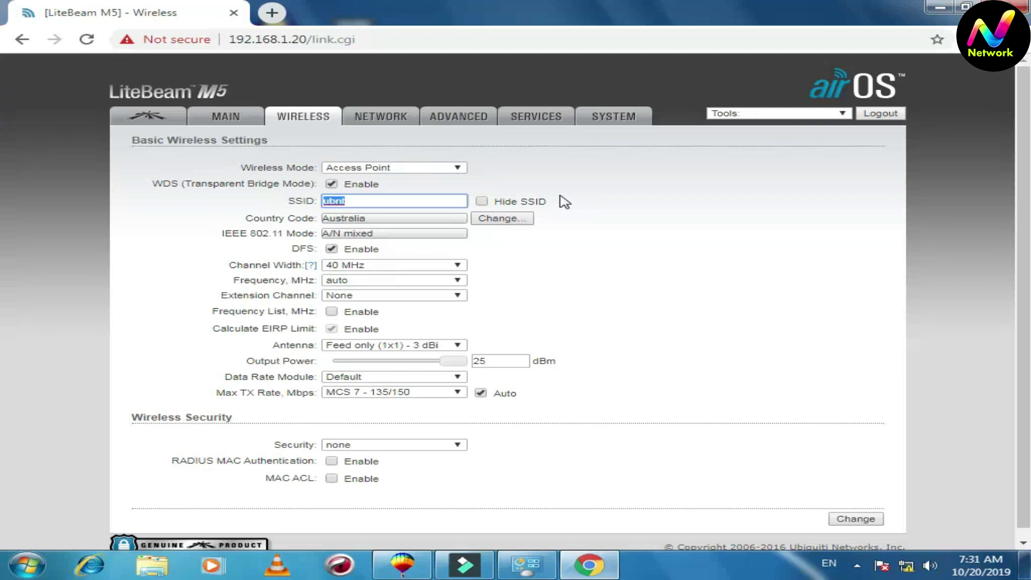
text(nav)
click(560, 176)
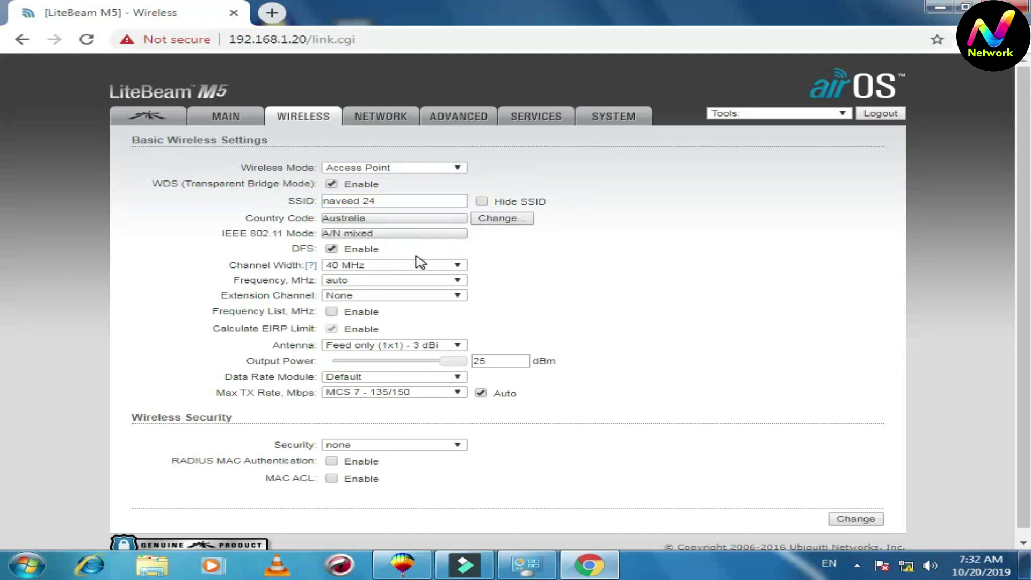
scroll(423, 259, down, 1)
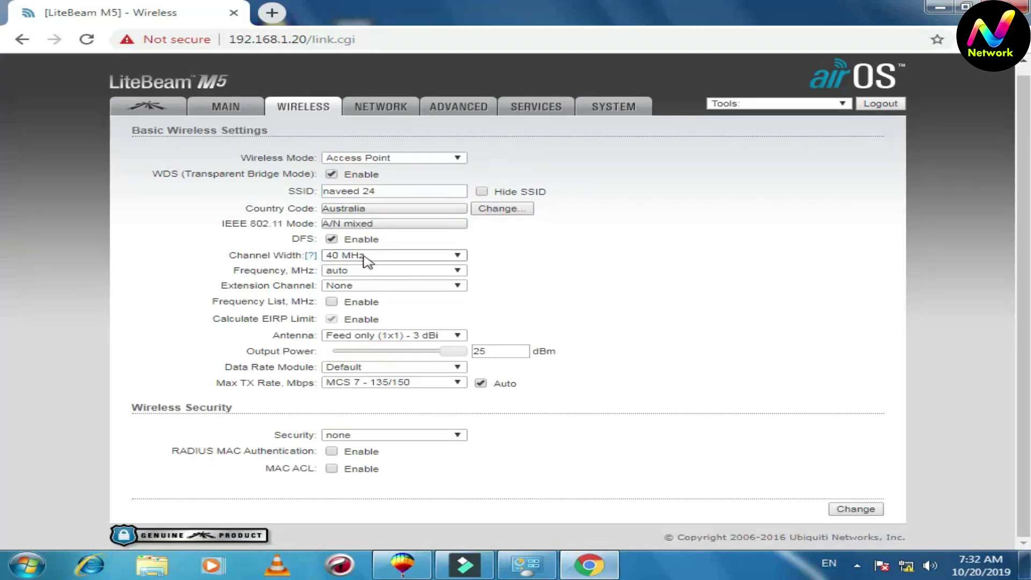
click(420, 255)
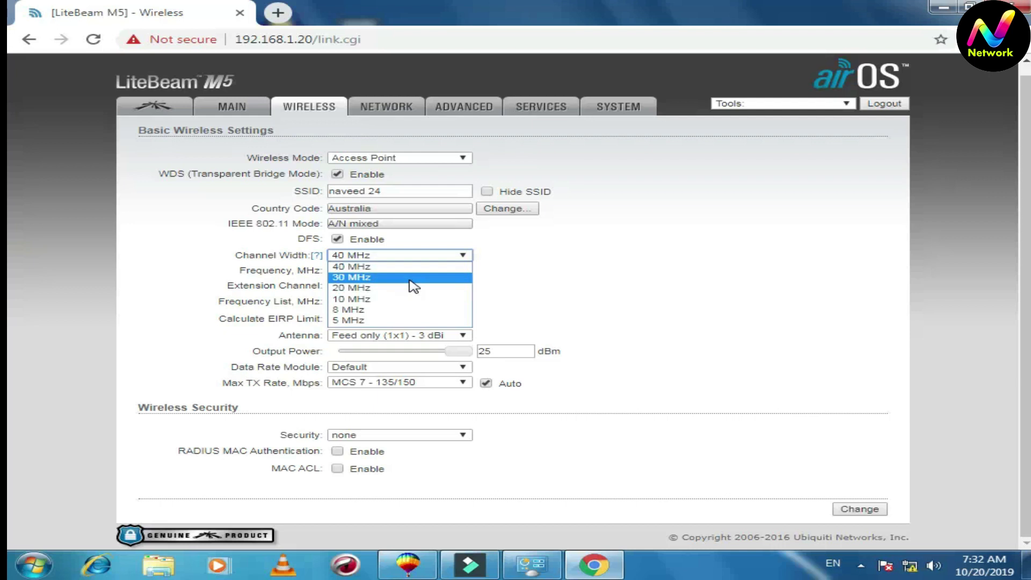
Keep the 40 MHz channel width and dismiss a Windows performance prompt
click(543, 269)
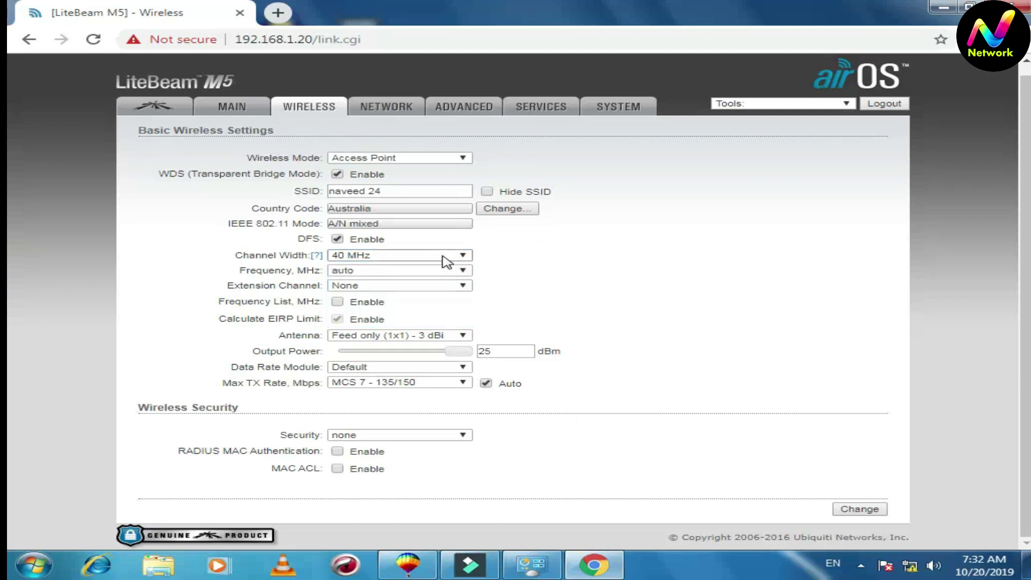
click(539, 261)
click(455, 271)
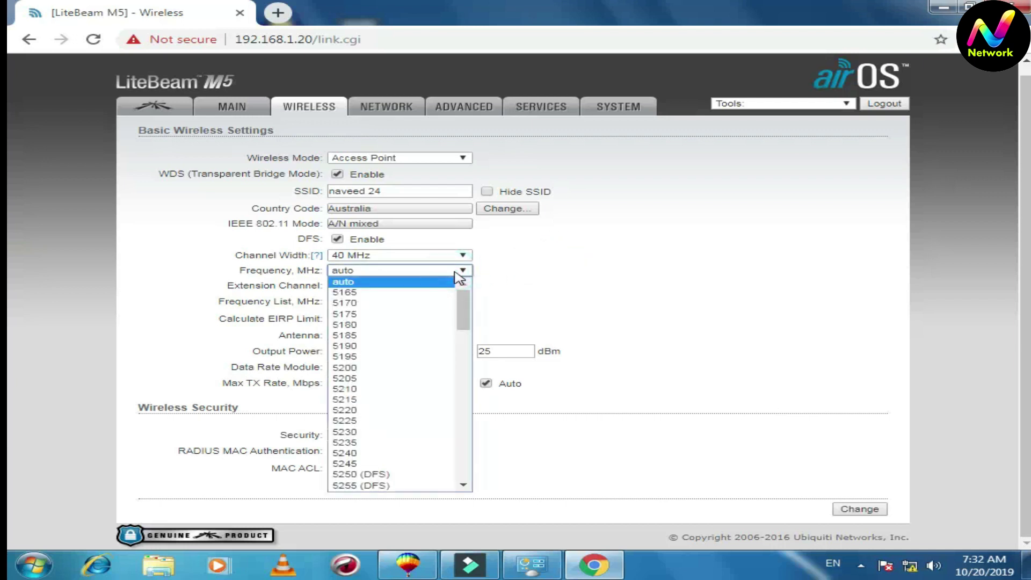
drag(463, 301, 464, 329)
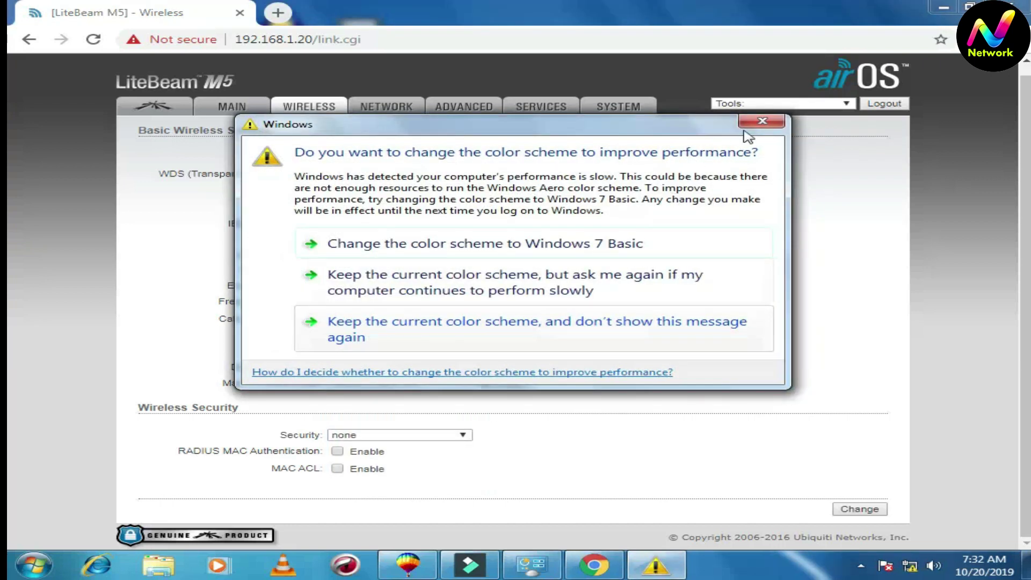
click(755, 122)
Set the frequency to 5500 (DFS) with the Upper extension channel
click(466, 271)
drag(456, 310, 456, 338)
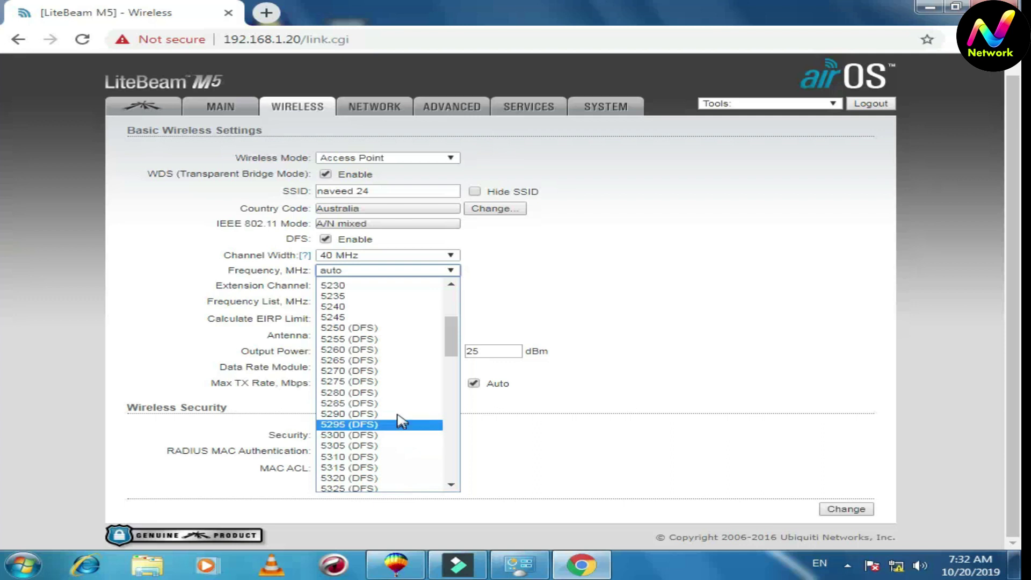
drag(452, 346, 453, 379)
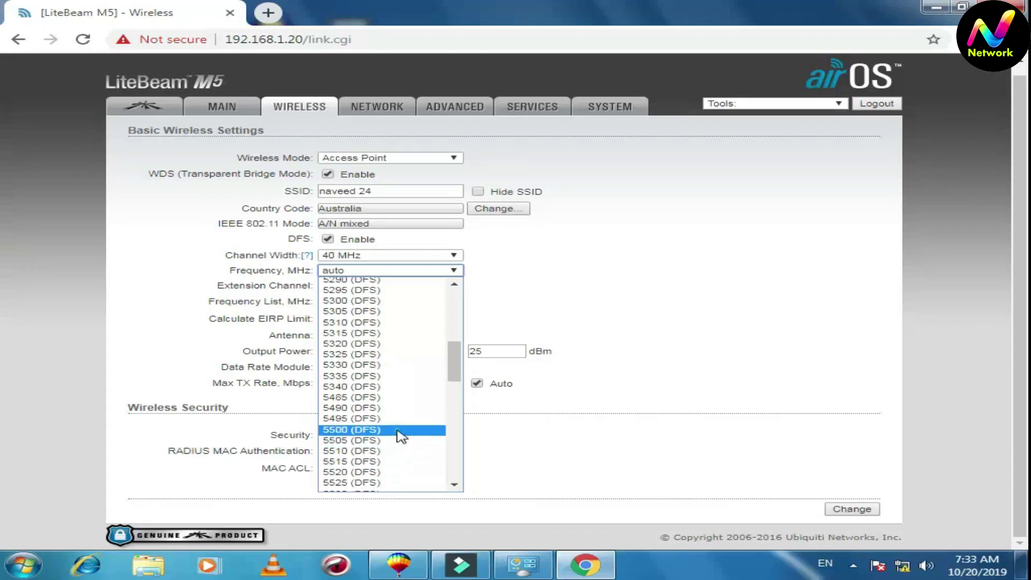
click(400, 429)
click(508, 267)
click(1016, 231)
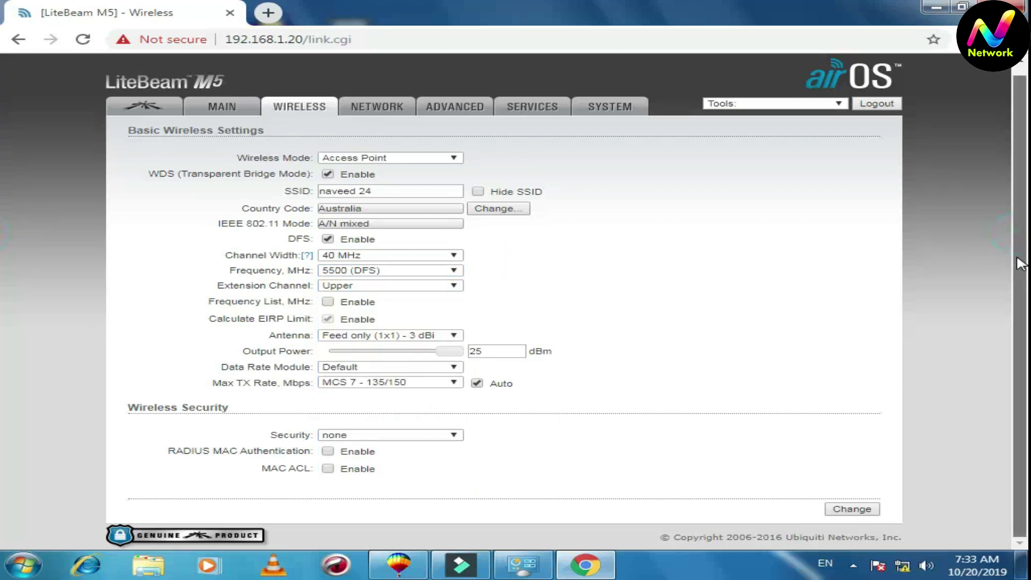
click(632, 371)
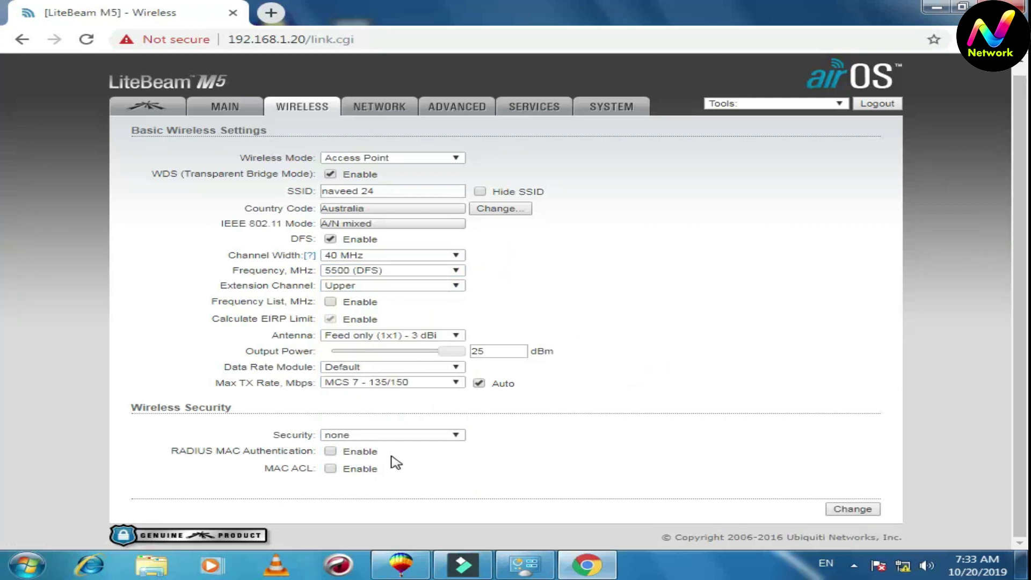
Set wireless security to WPA2-AES with a checked preshared key and submit the wireless changes
click(453, 436)
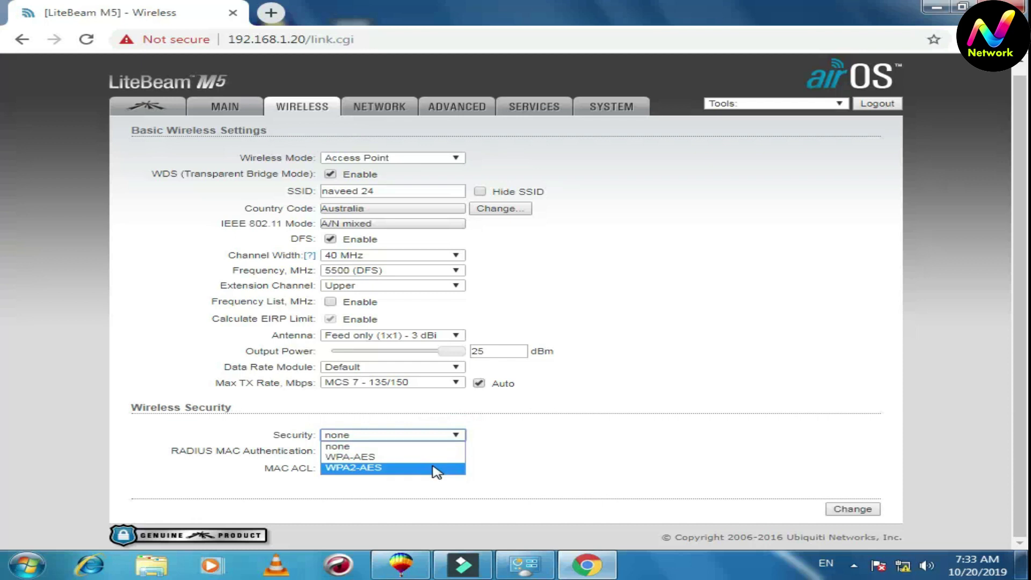
click(436, 469)
click(379, 467)
click(375, 469)
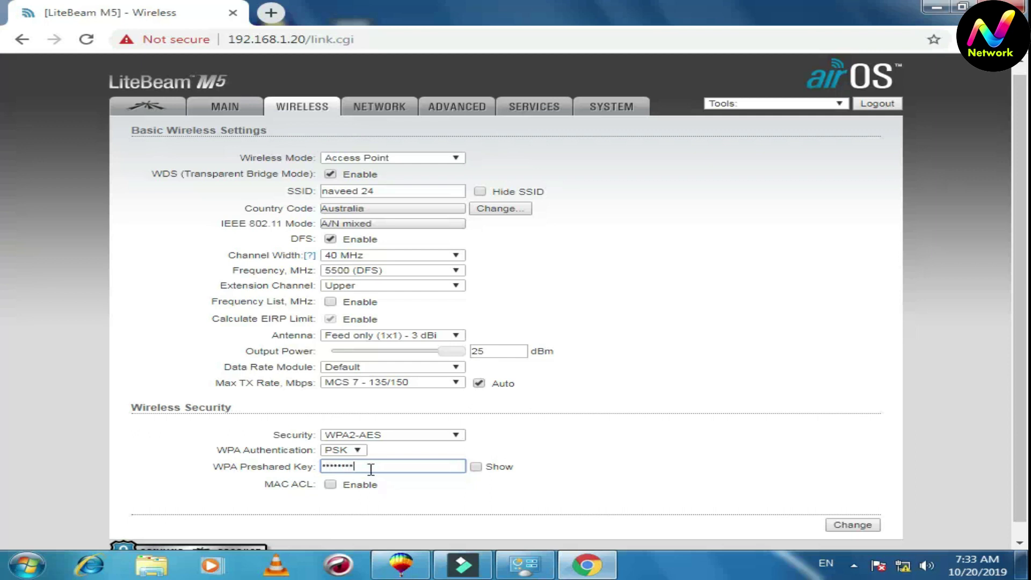
click(475, 467)
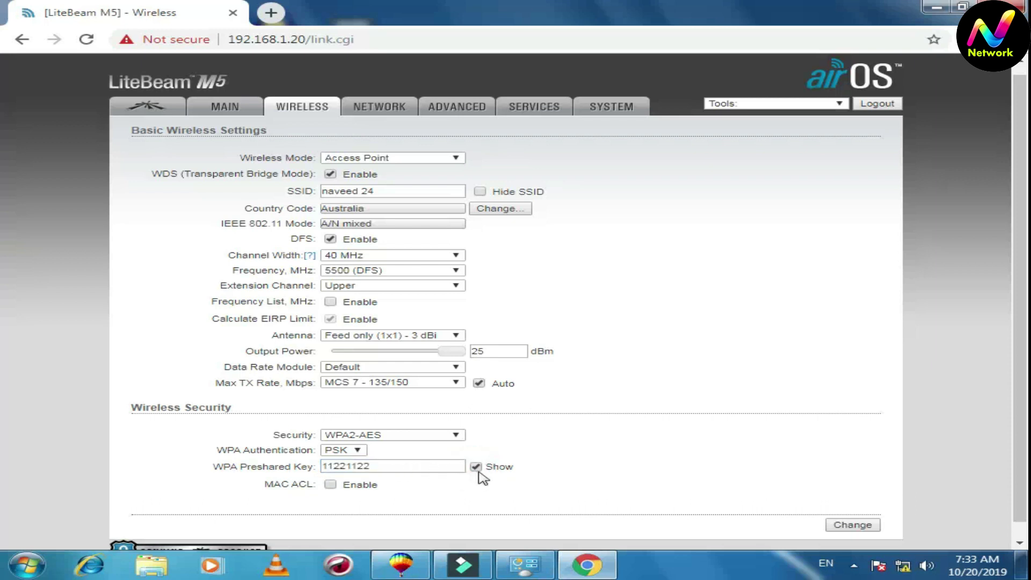
click(475, 467)
click(853, 525)
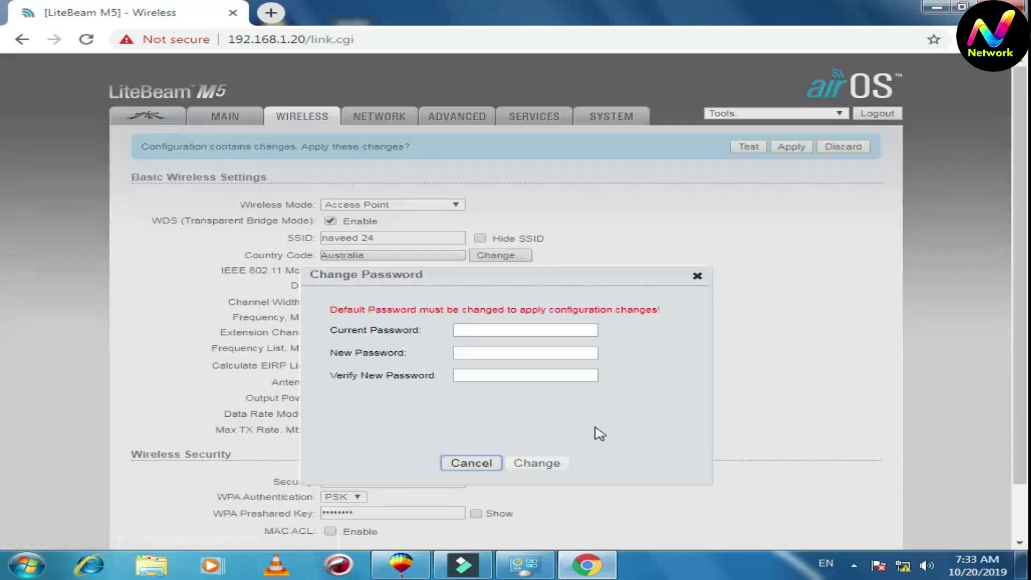
In the Change Password dialog, enter the current password and a new password twice, then confirm
click(545, 280)
click(545, 270)
click(572, 281)
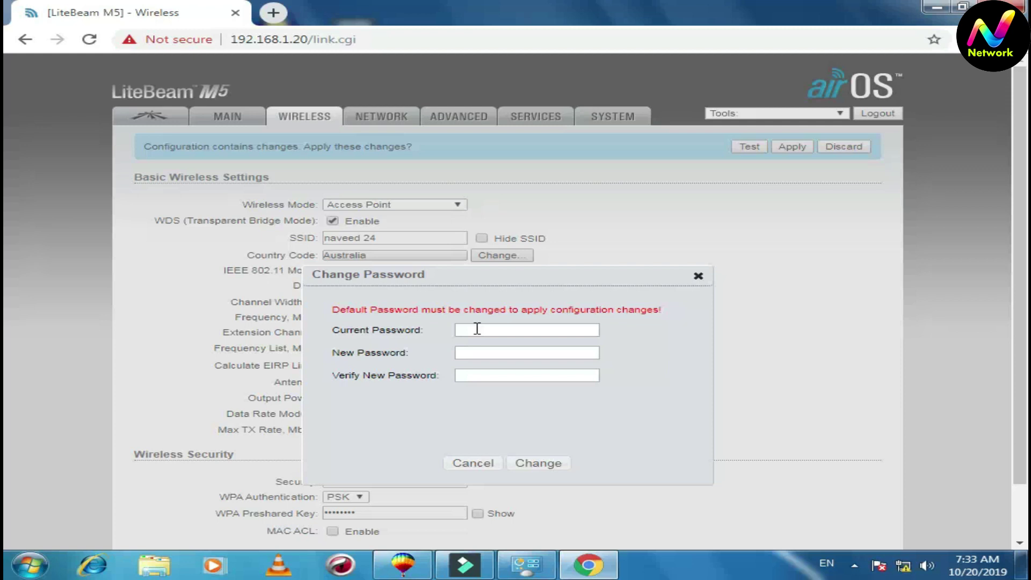
click(508, 277)
click(558, 278)
click(539, 329)
text(ubnt)
click(505, 353)
text(••••••••••••)
click(462, 374)
text(•••••••)
click(534, 463)
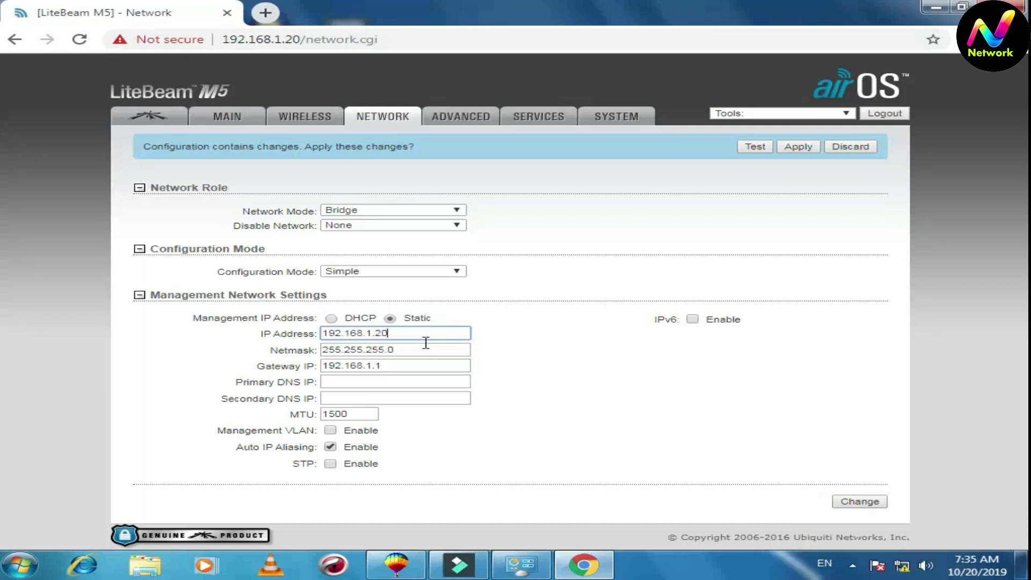
Change the management IP address from 192.168.1.20 to 192.168.1.10 and save
key(Tab)
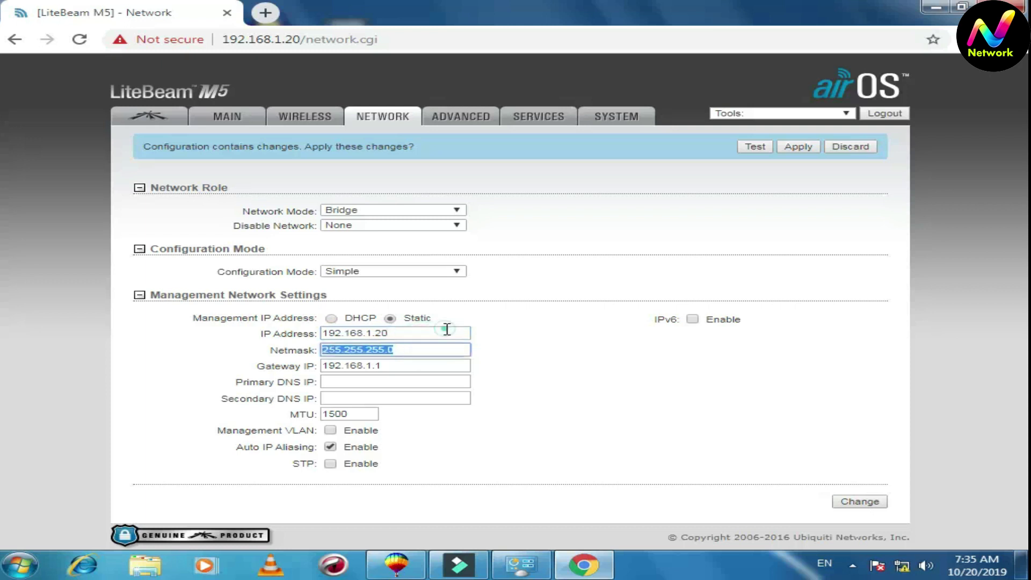
click(447, 330)
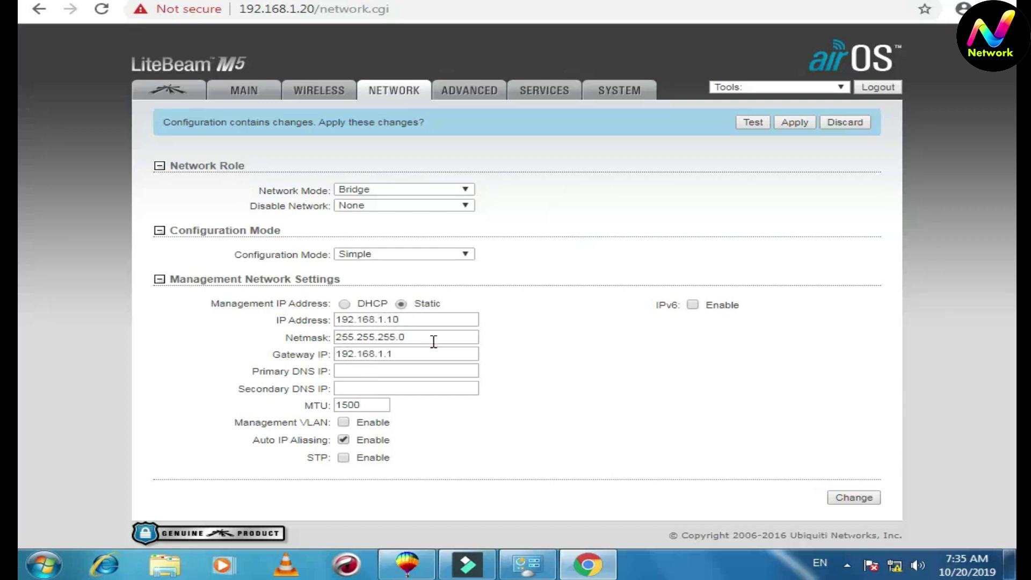
click(854, 499)
Turn on Installer EIRP Control on the Advanced page and save it
click(462, 96)
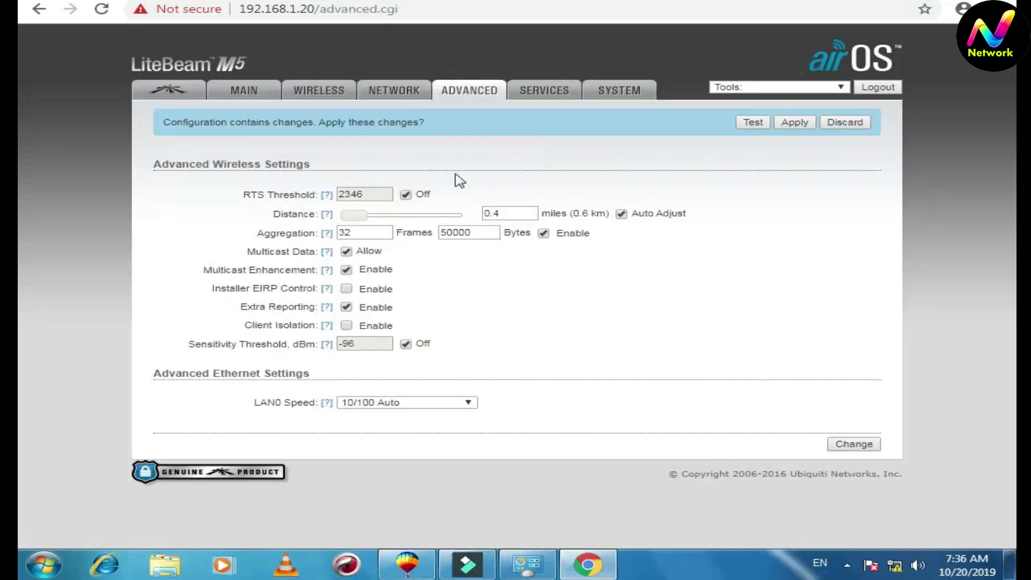
click(346, 289)
click(848, 449)
On the System page, rename the device to 'navved Ap'
click(545, 96)
click(604, 94)
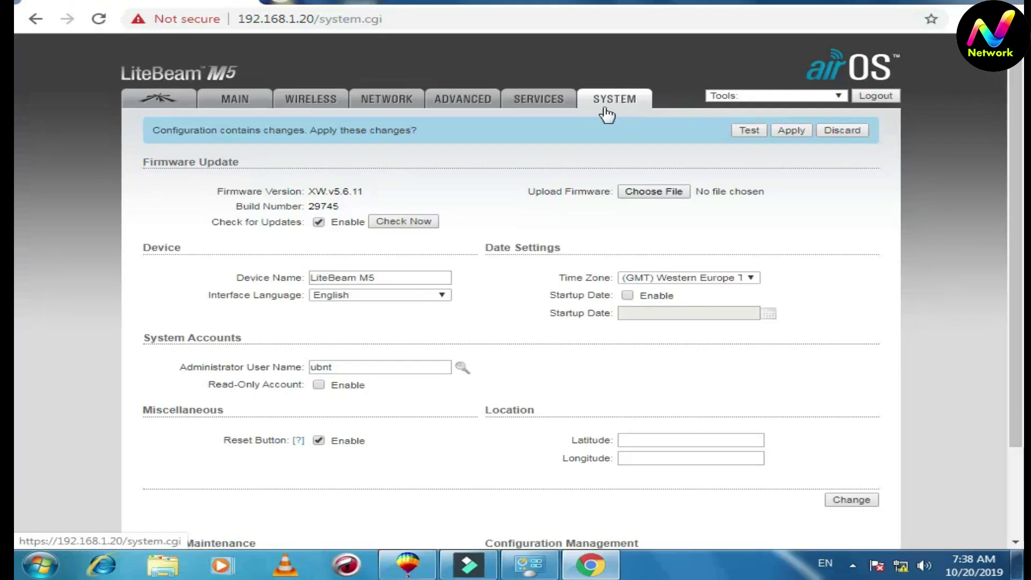
drag(406, 277, 291, 277)
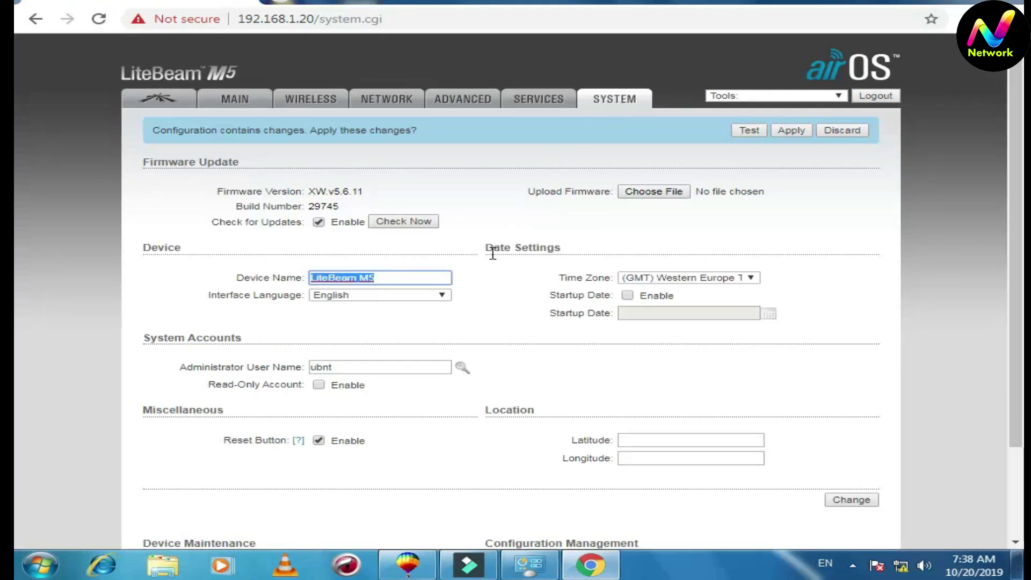
text(nav)
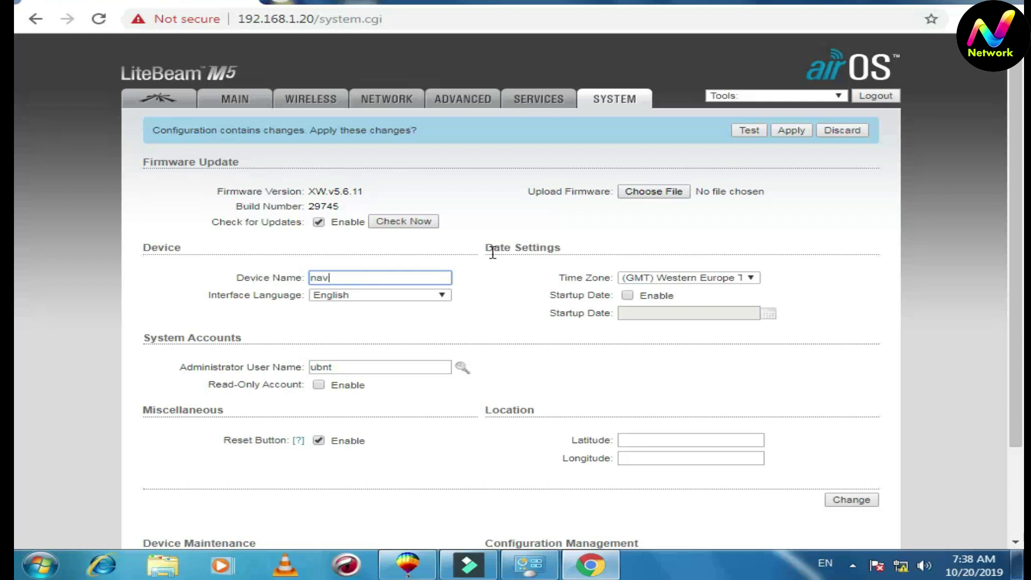
text(ved Ao)
key(BackSpace)
text(p)
click(487, 268)
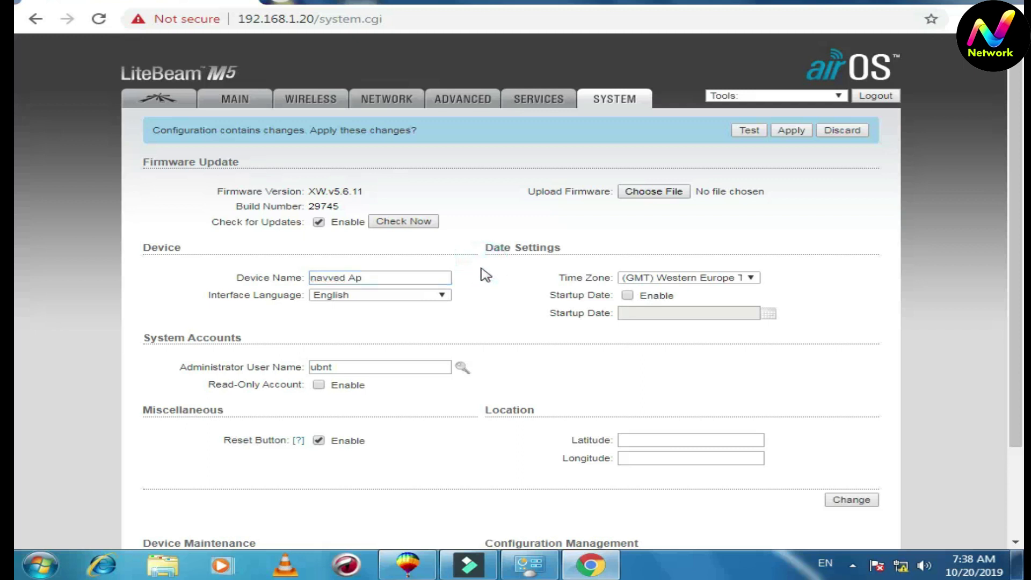
click(499, 278)
Save the system settings and apply all pending configuration changes
click(460, 368)
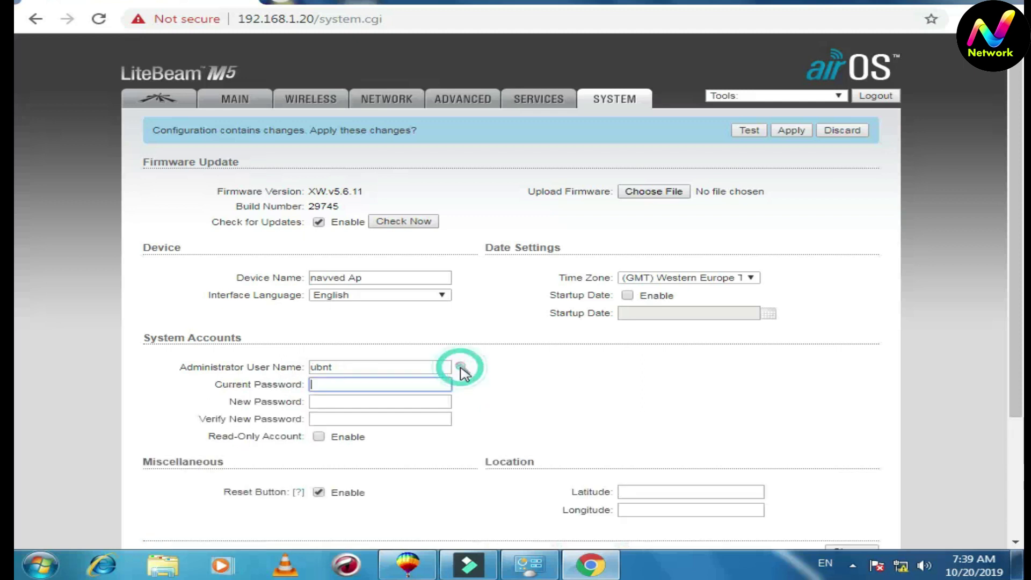
click(503, 385)
click(461, 368)
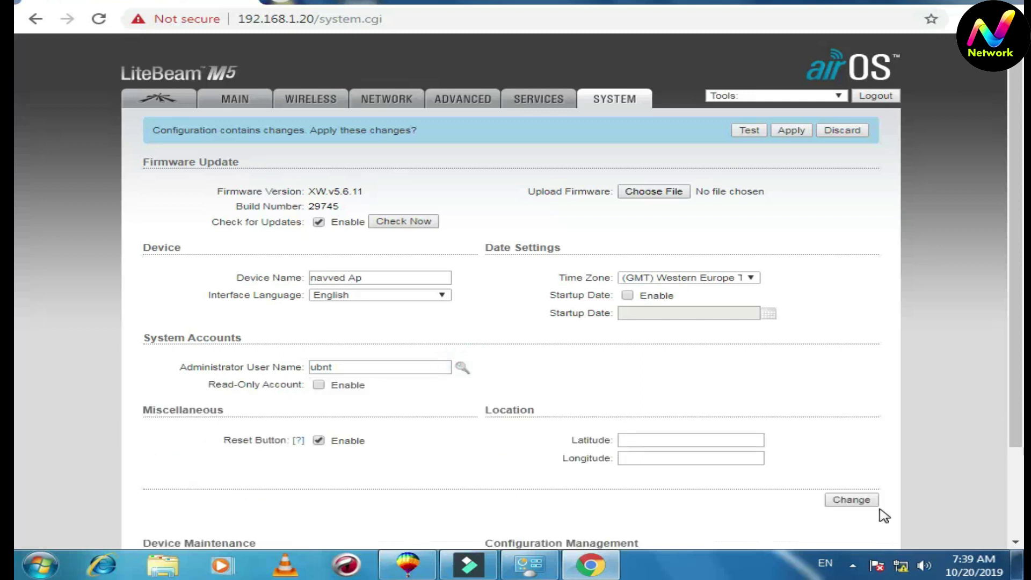
click(859, 500)
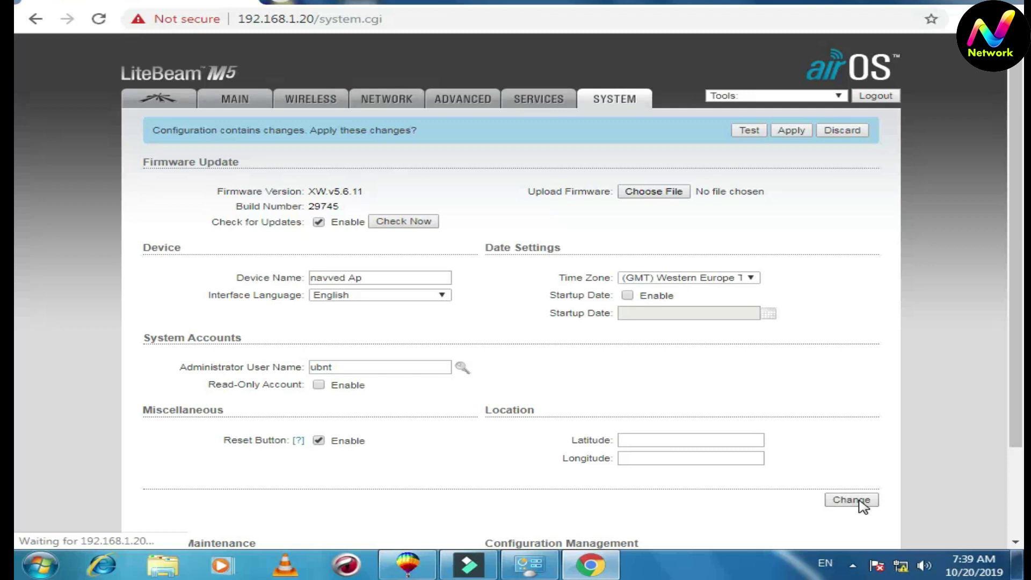
click(792, 132)
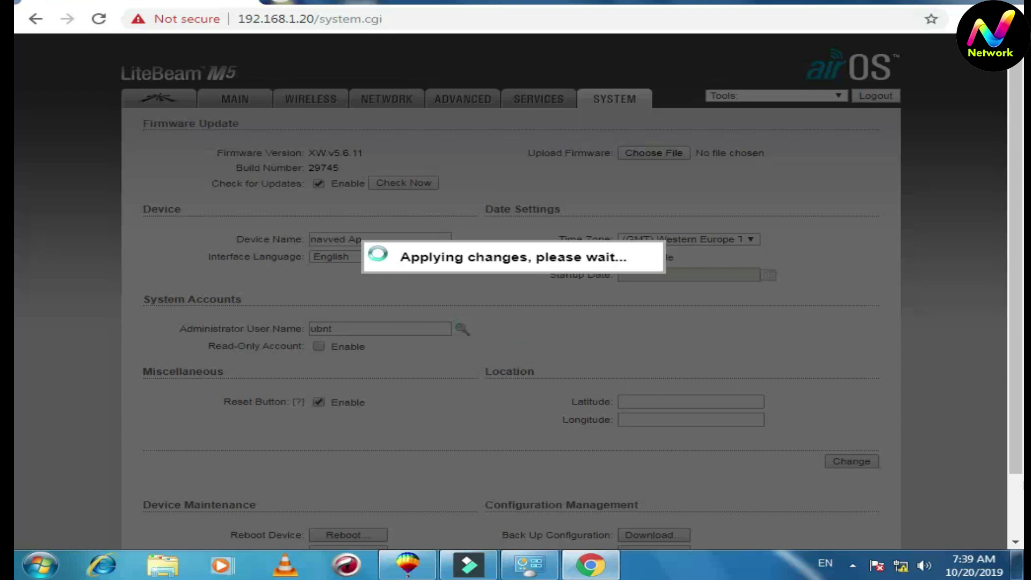
Open a new browser tab
click(283, 1)
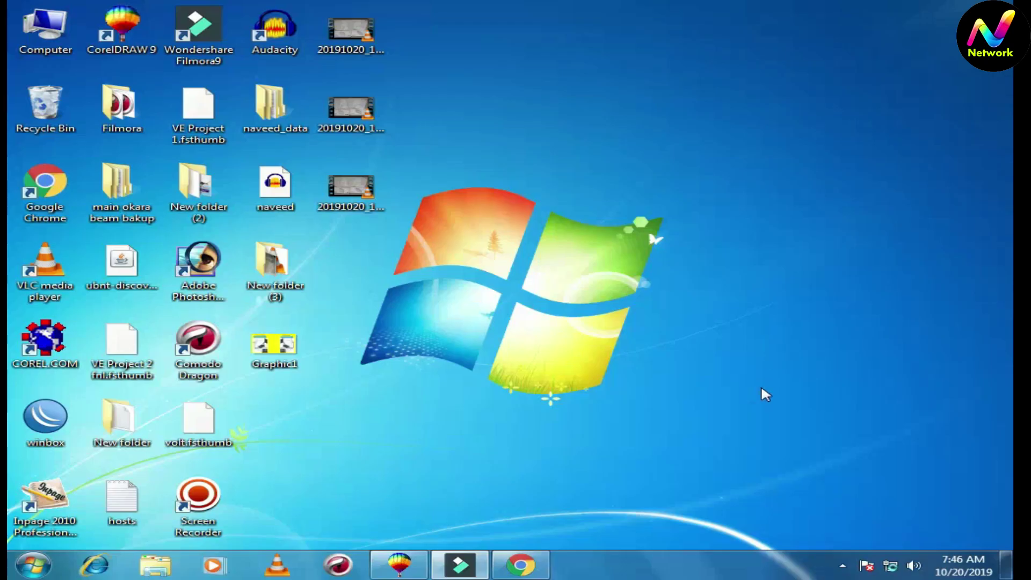
Verify Local Area Connection IPv4 is 192.168.1.100 with mask 255.255.255.0, then close all network windows
click(893, 565)
click(881, 526)
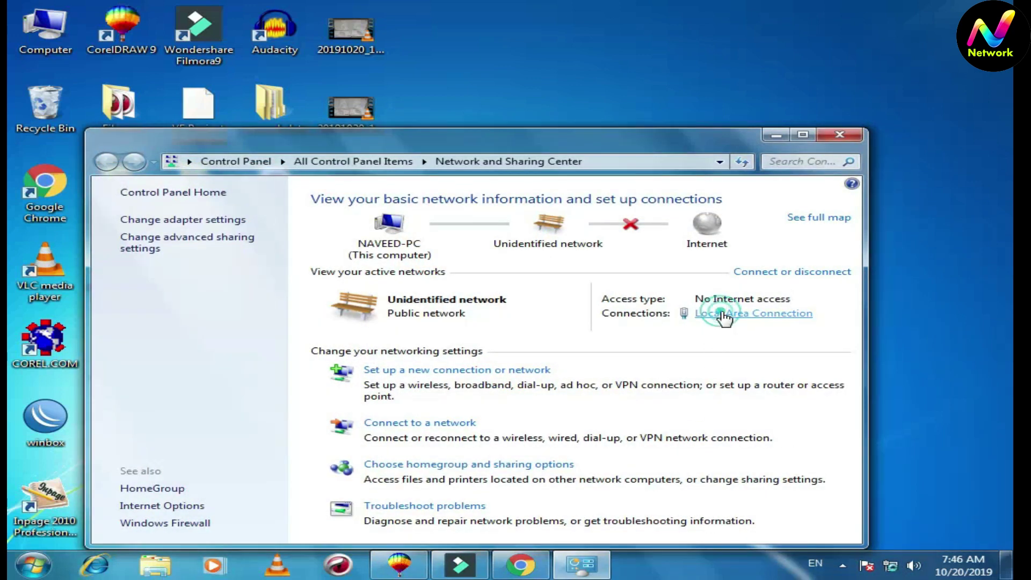
click(721, 318)
click(408, 409)
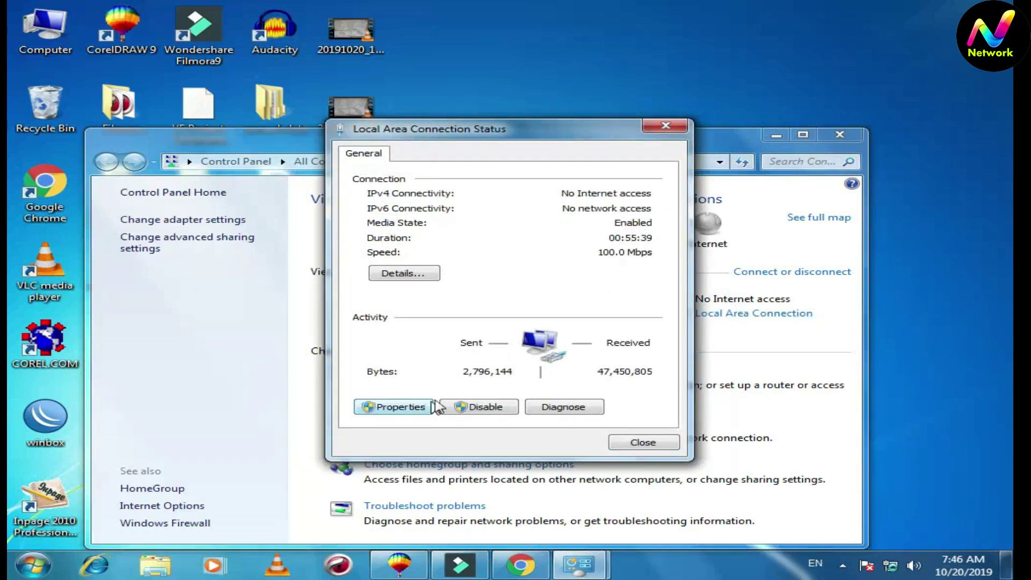
double_click(543, 325)
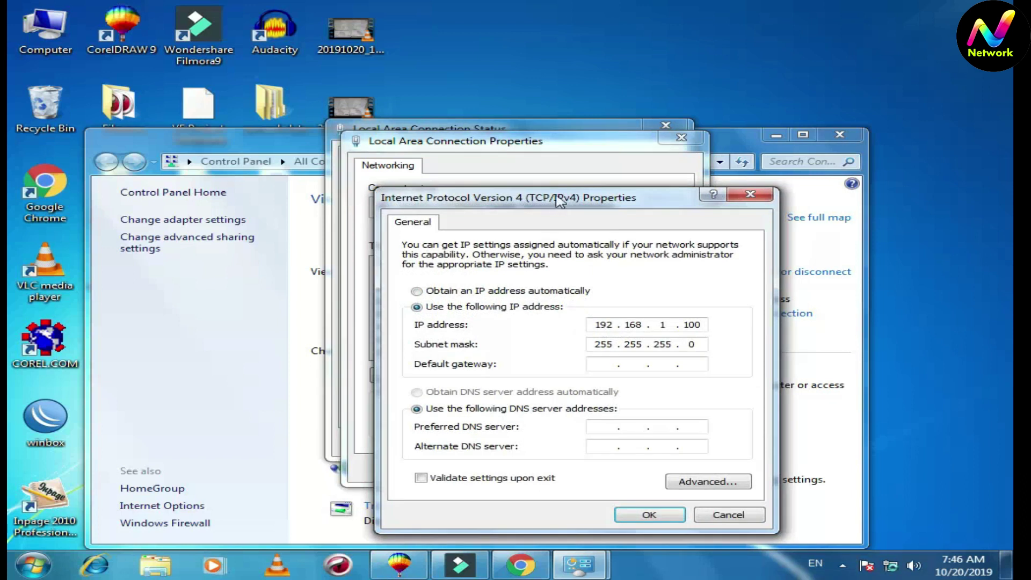
drag(555, 199, 558, 114)
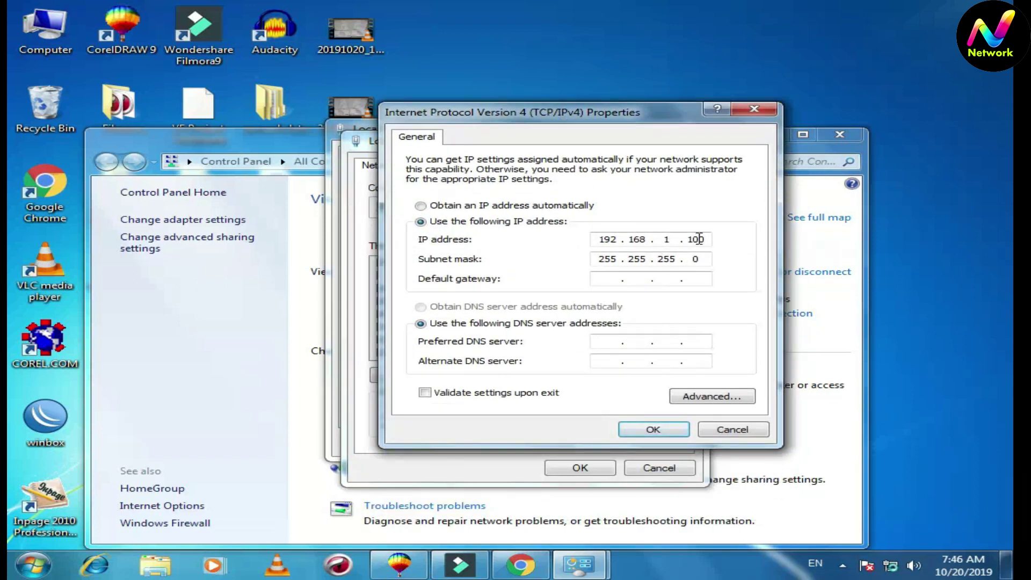
click(652, 429)
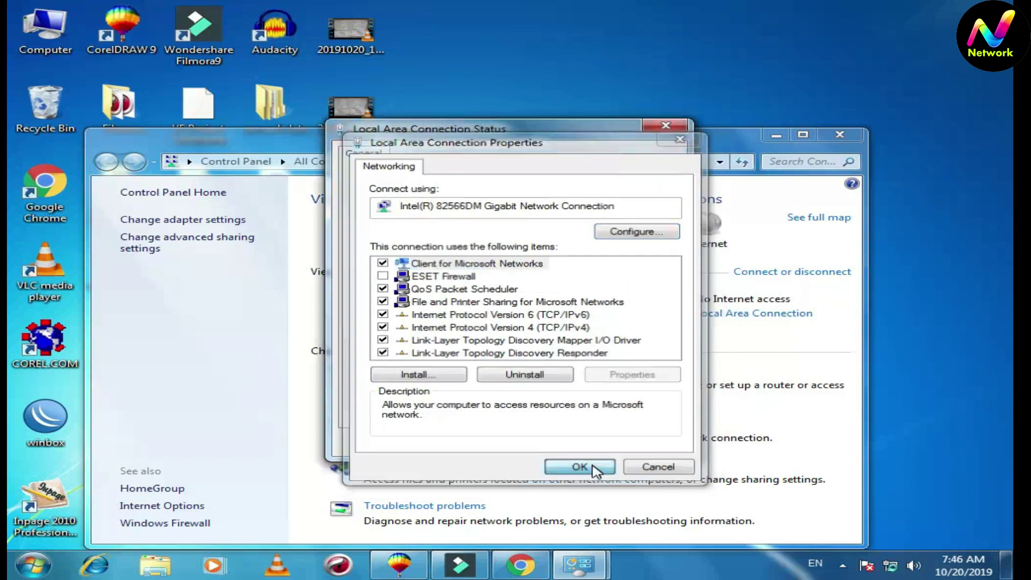
click(591, 468)
click(633, 443)
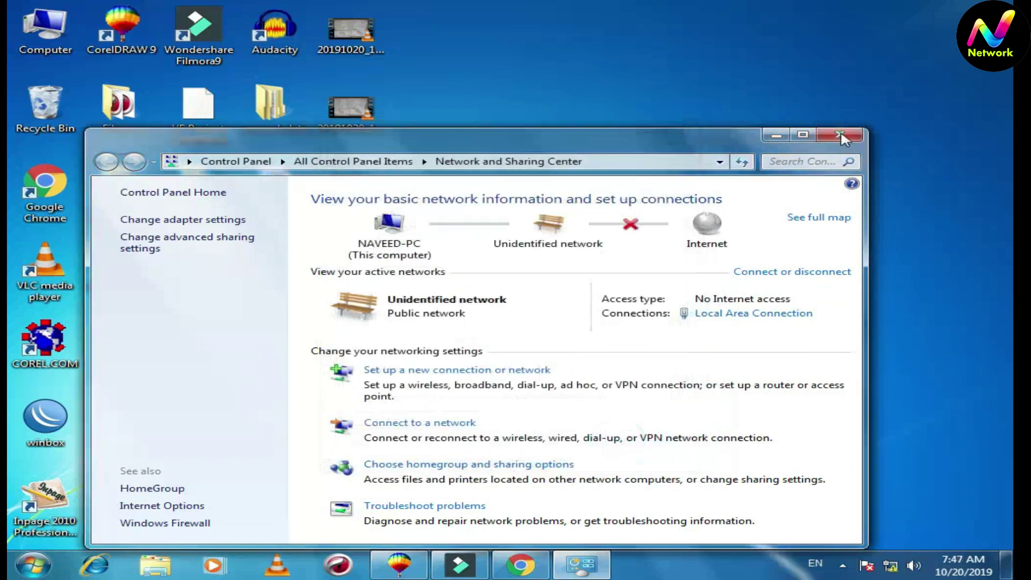
click(841, 134)
click(532, 568)
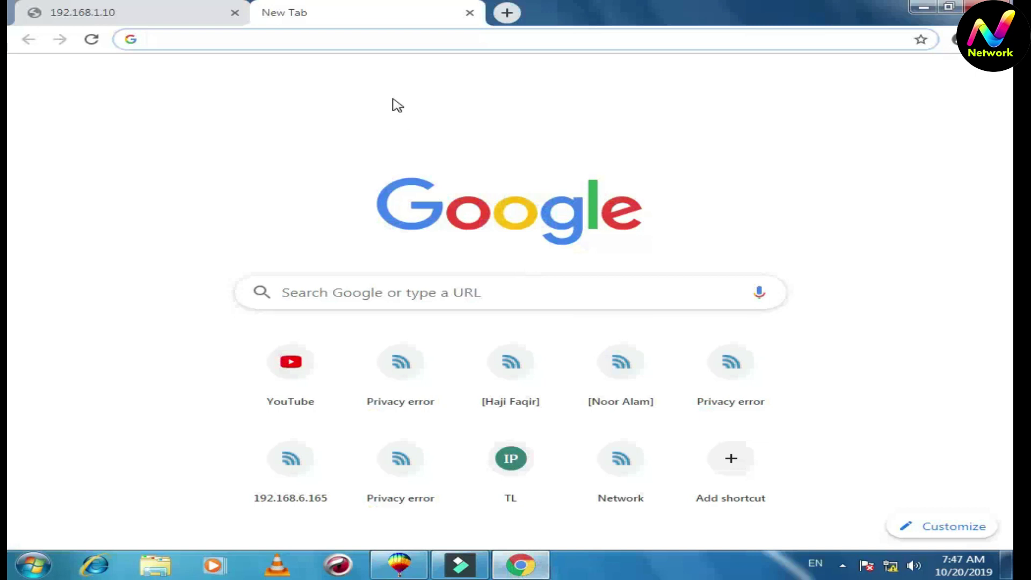
Browse to 192.168.1.20 and proceed past the certificate warning
click(365, 38)
text(19)
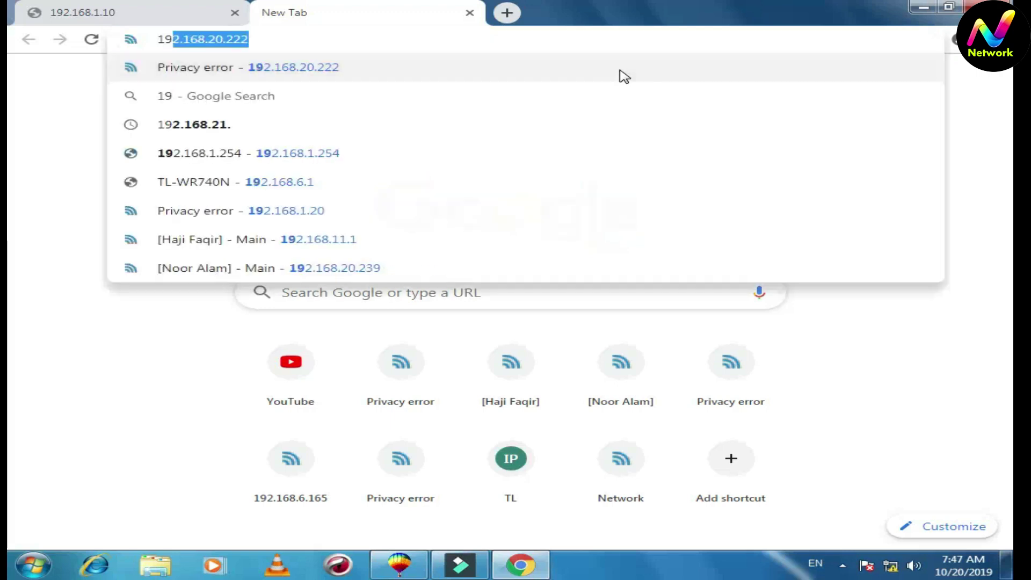
text(2.168.)
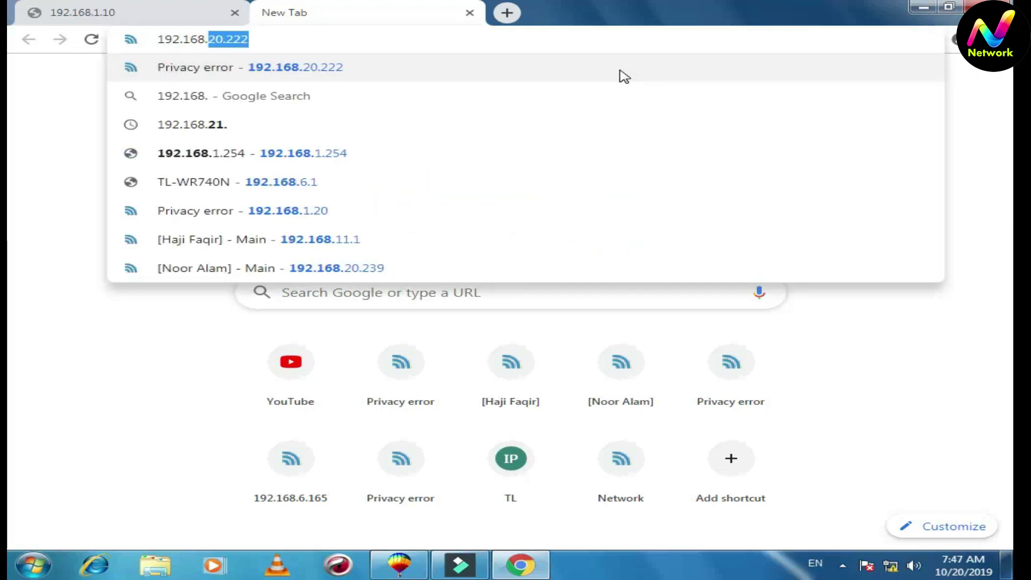
text(1.20)
key(Return)
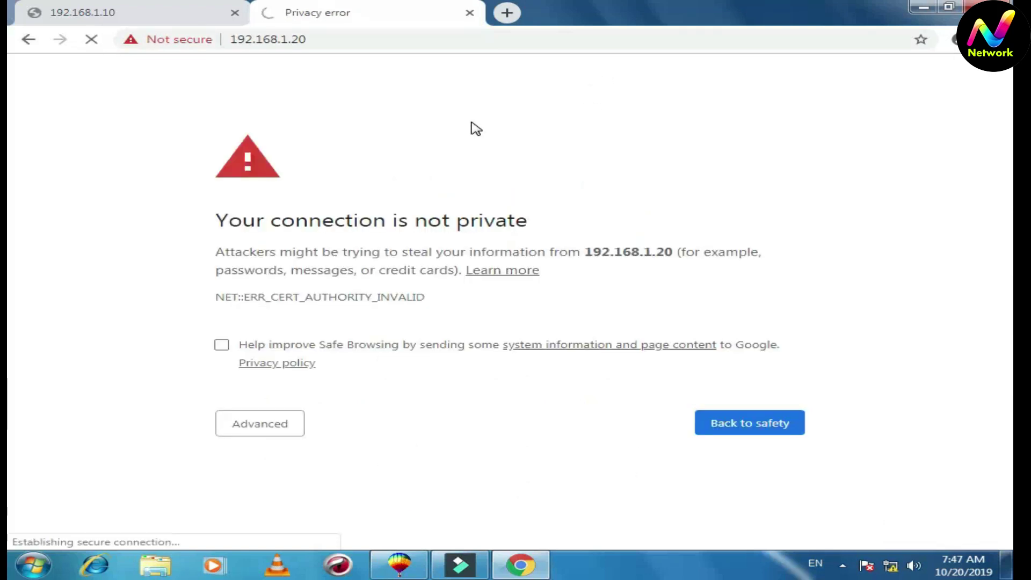
click(270, 424)
scroll(271, 531, down, 1)
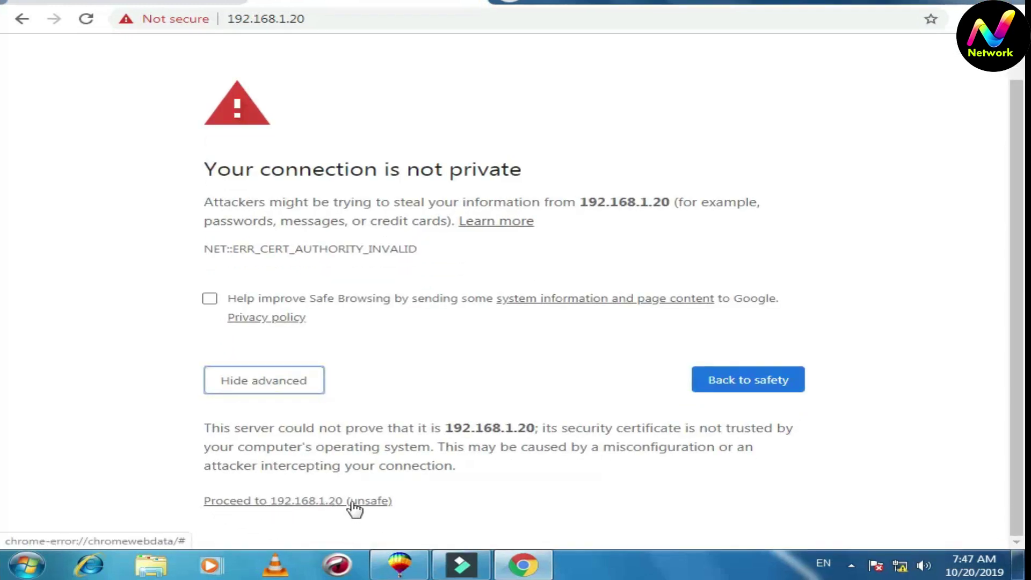
click(330, 502)
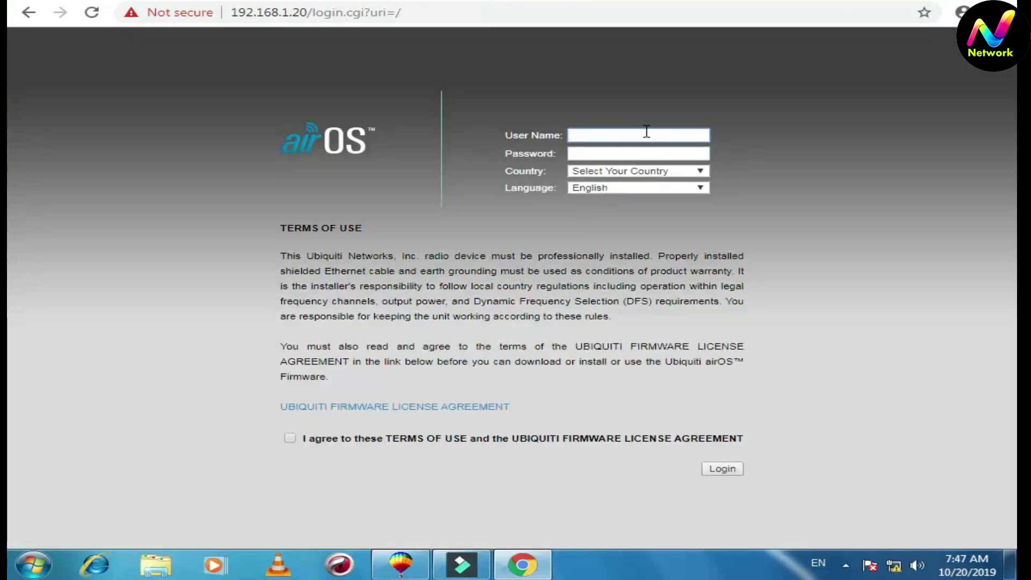
Log in as ubnt with the password, country Australia and terms of use accepted
click(659, 135)
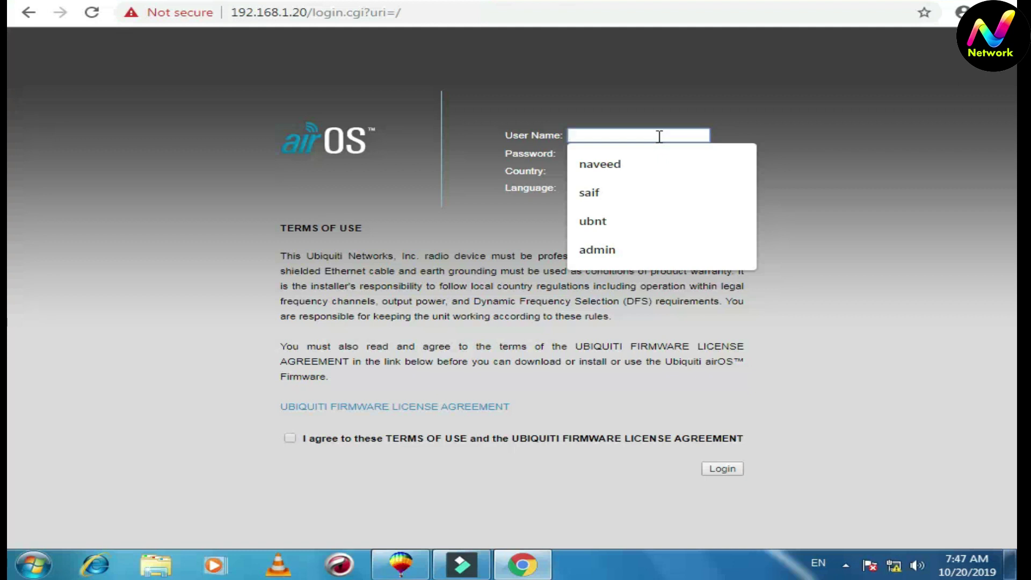
text(ubny)
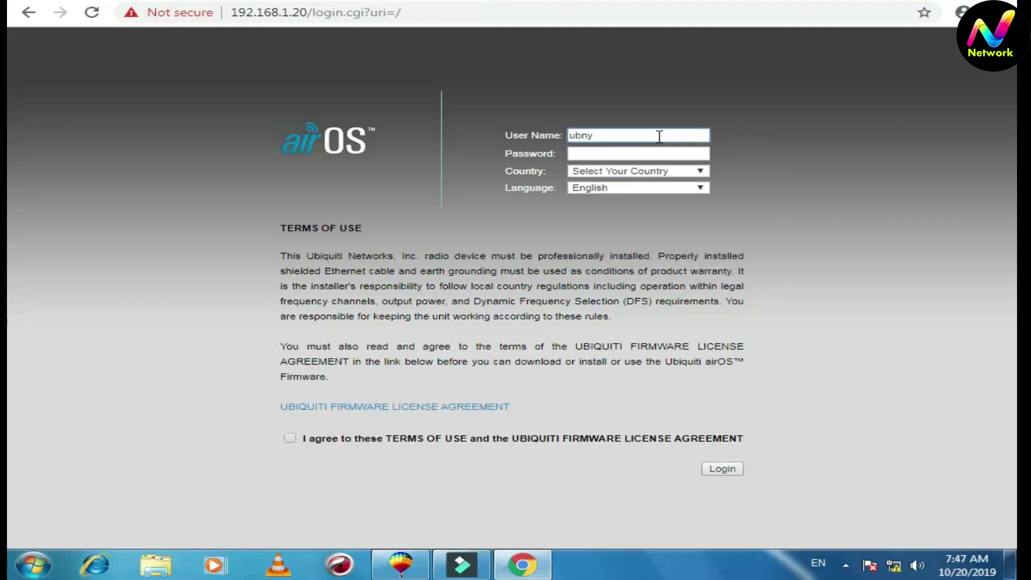
key(BackSpace)
text(t)
click(655, 153)
click(694, 173)
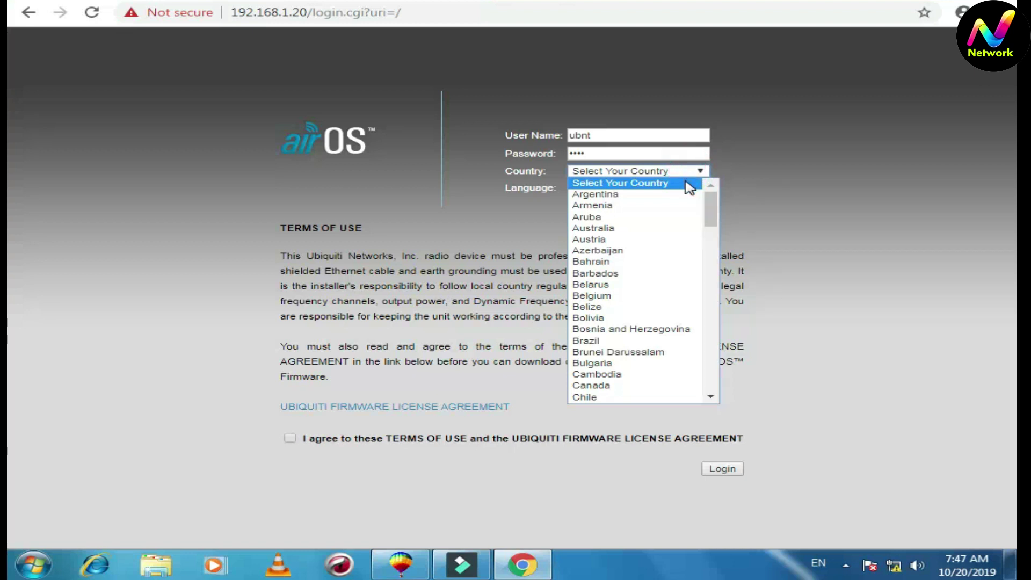
click(675, 231)
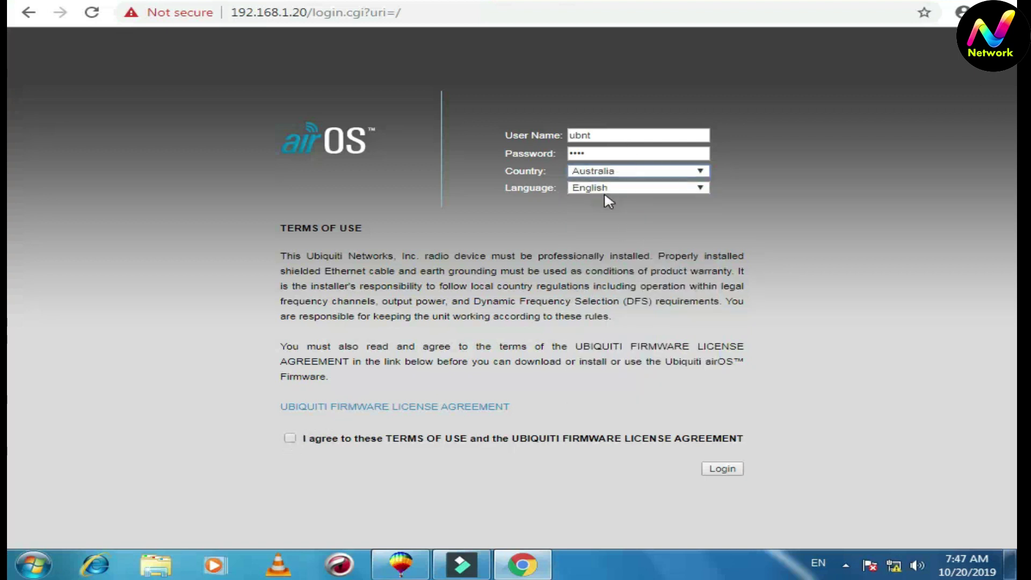
click(290, 439)
click(722, 469)
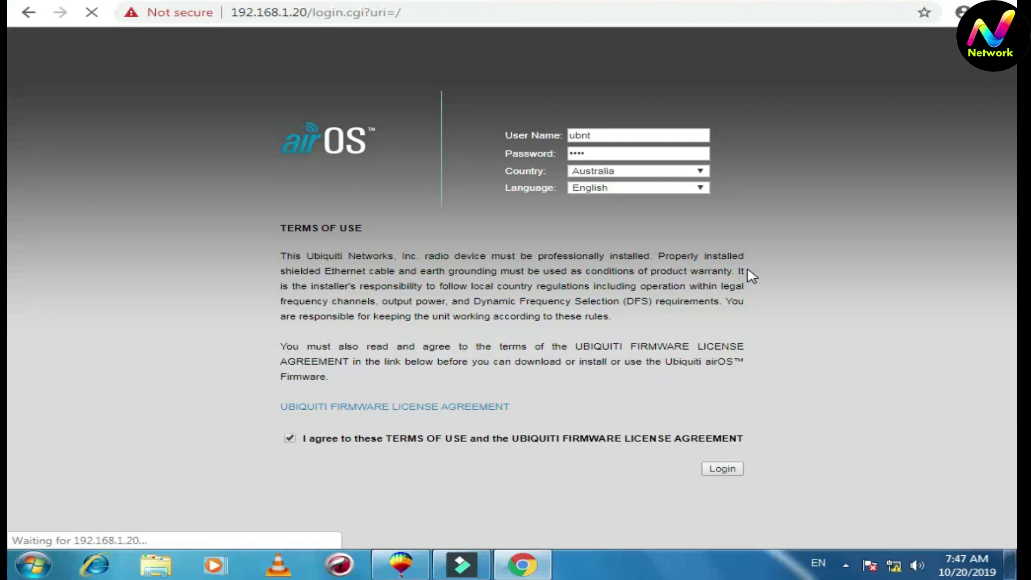
Sign in again on the follow-up login page with the saved user name
click(638, 141)
click(624, 223)
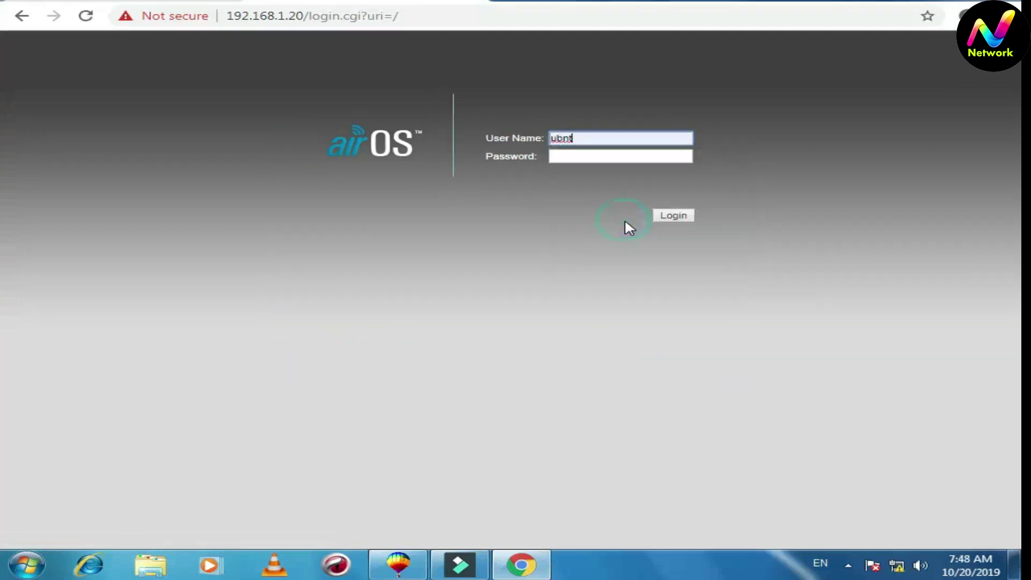
click(626, 157)
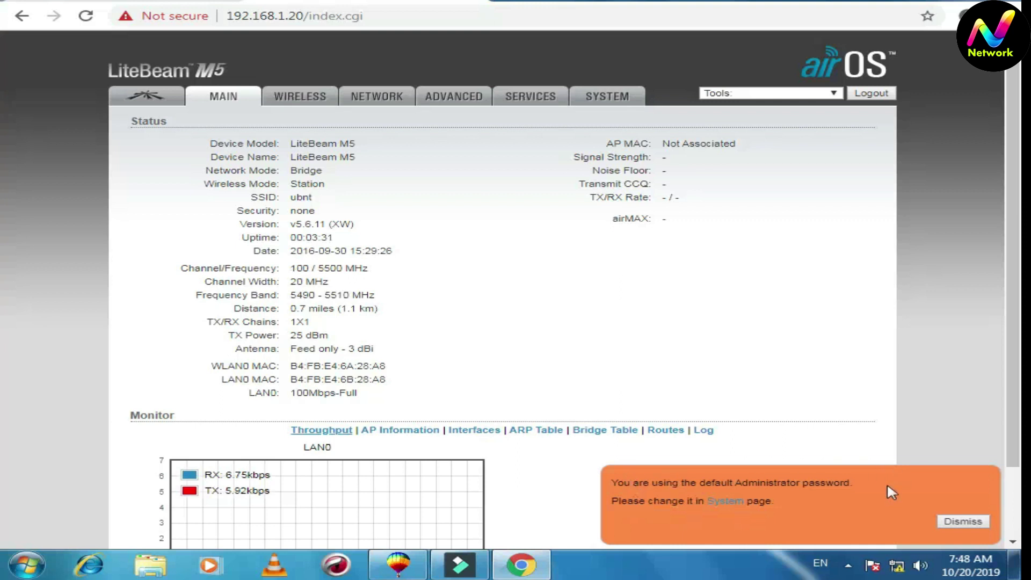
Dismiss the password warning, keep Wireless Mode on Station and enable WDS transparent bridge
click(964, 522)
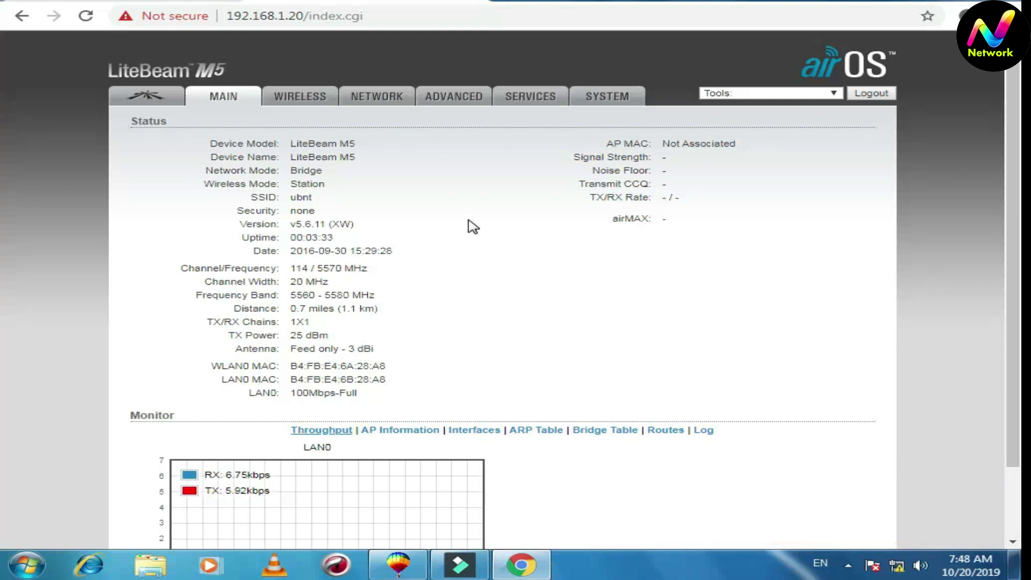
click(281, 98)
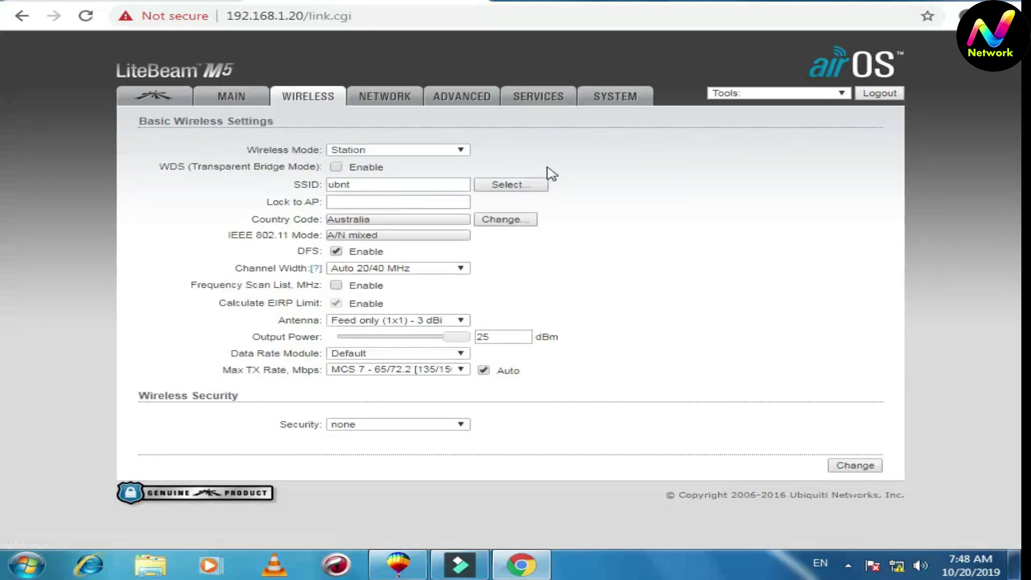
click(460, 152)
click(526, 153)
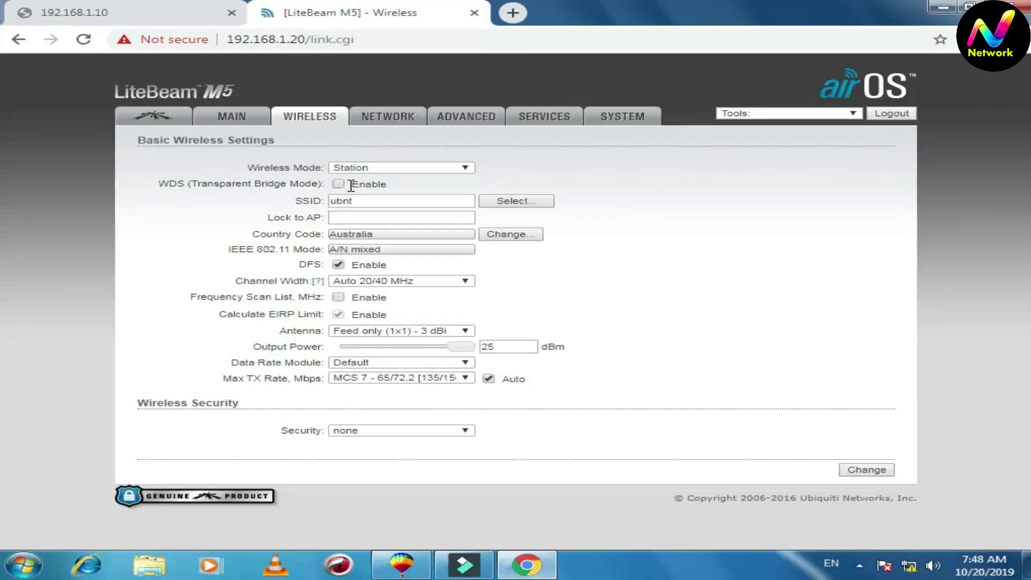
click(338, 184)
Pick the naveed 24 access point on channel 100 in Site Survey and lock to it
click(521, 200)
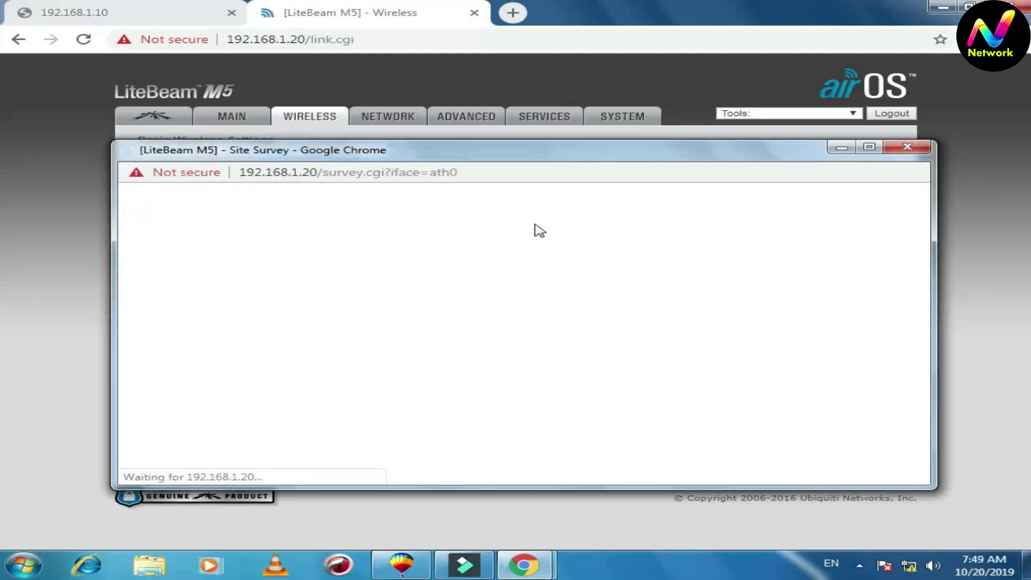
drag(570, 156, 565, 43)
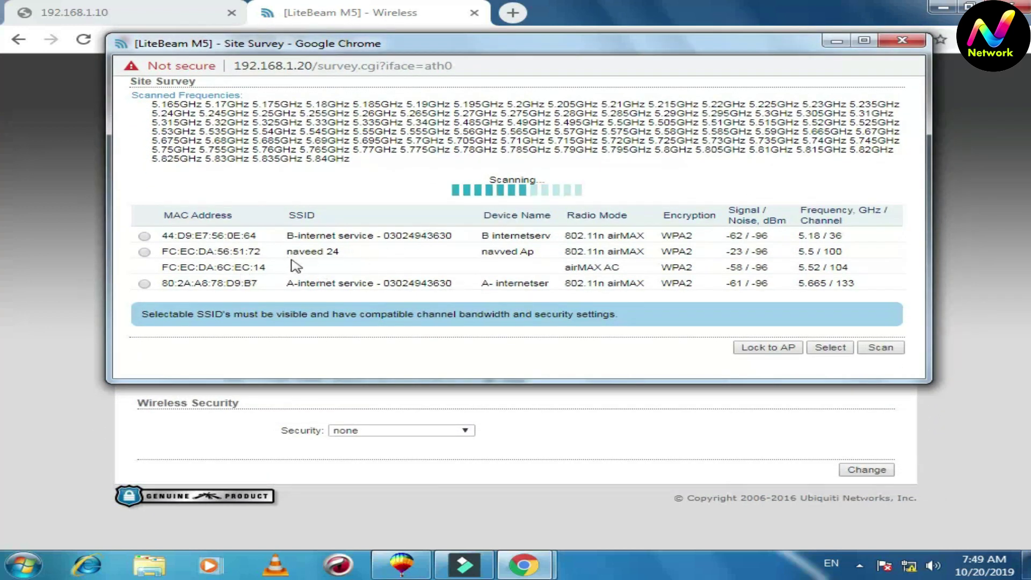
click(145, 253)
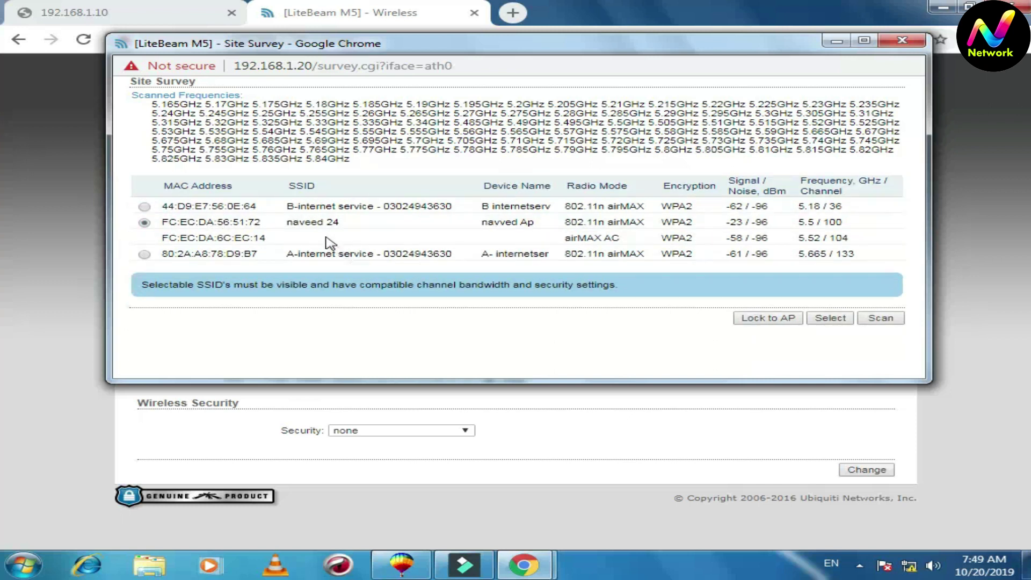
mouse_move(688, 46)
mouse_down()
mouse_move(681, 114)
mouse_move(678, 34)
mouse_up()
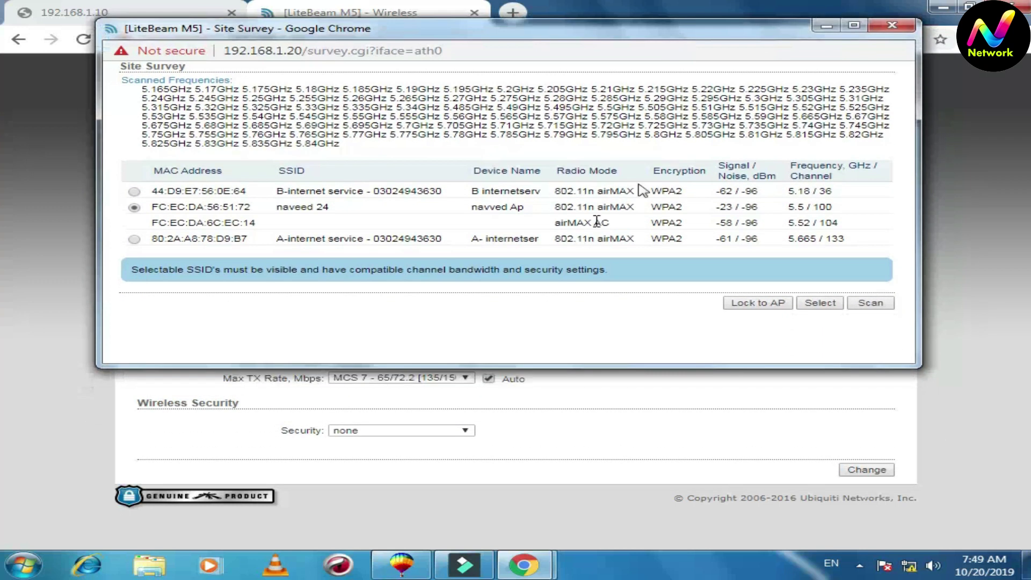
click(771, 309)
Enter the access point's WPA preshared key and save the wireless settings
click(461, 455)
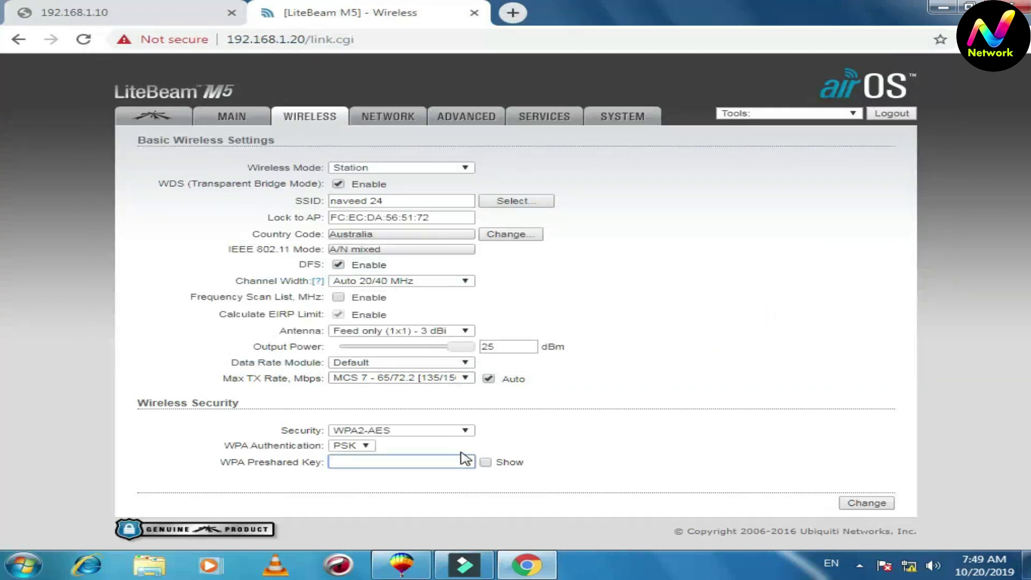
click(398, 464)
click(418, 461)
click(624, 288)
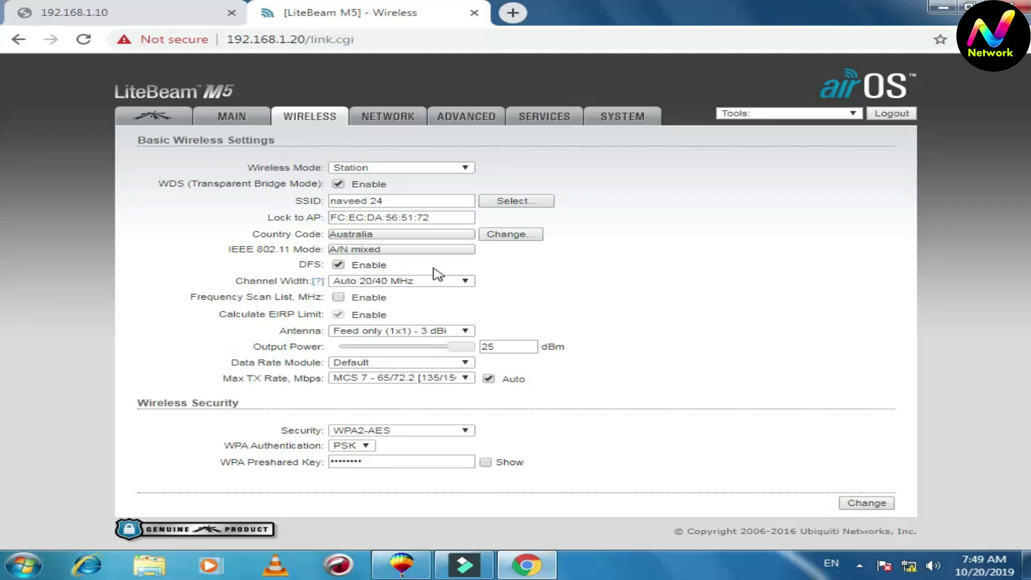
click(513, 262)
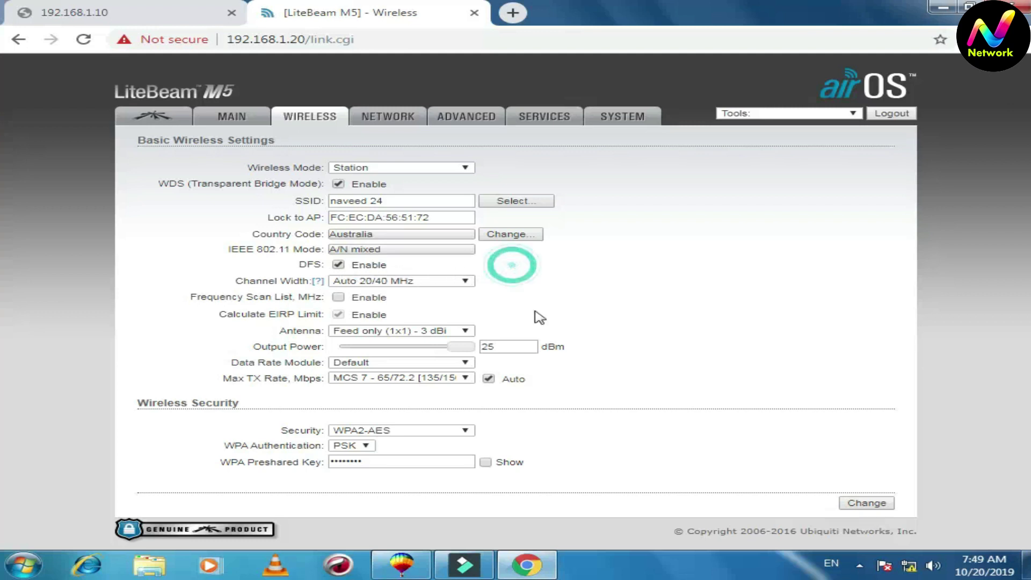
click(866, 504)
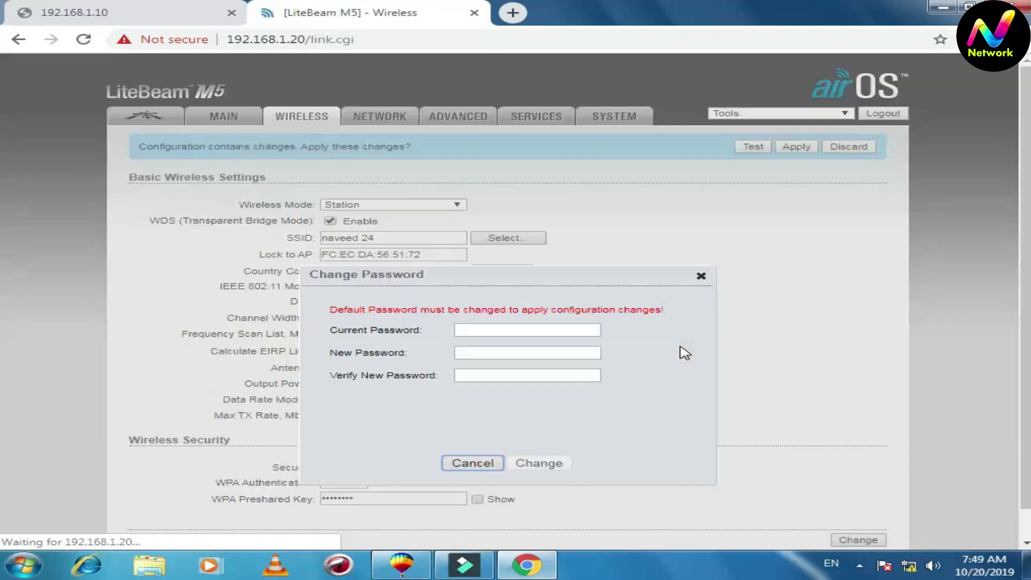
Enter the current password, then a new admin password twice, and save it
click(585, 280)
click(546, 329)
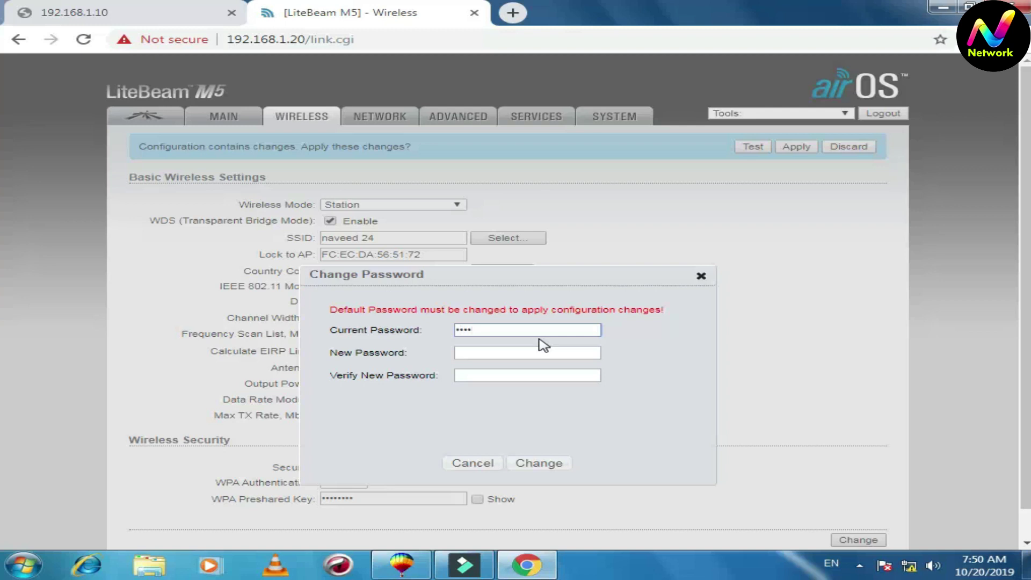
click(539, 352)
text(12345678901)
click(486, 375)
click(545, 463)
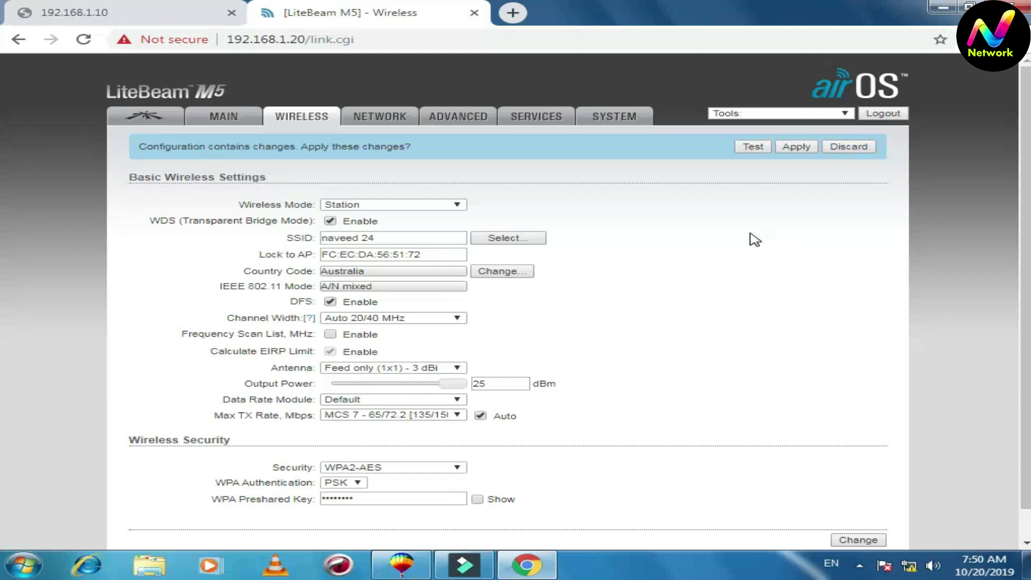
Set the station's management IP to 192.168.1.11, save, and open the Advanced settings page
click(396, 122)
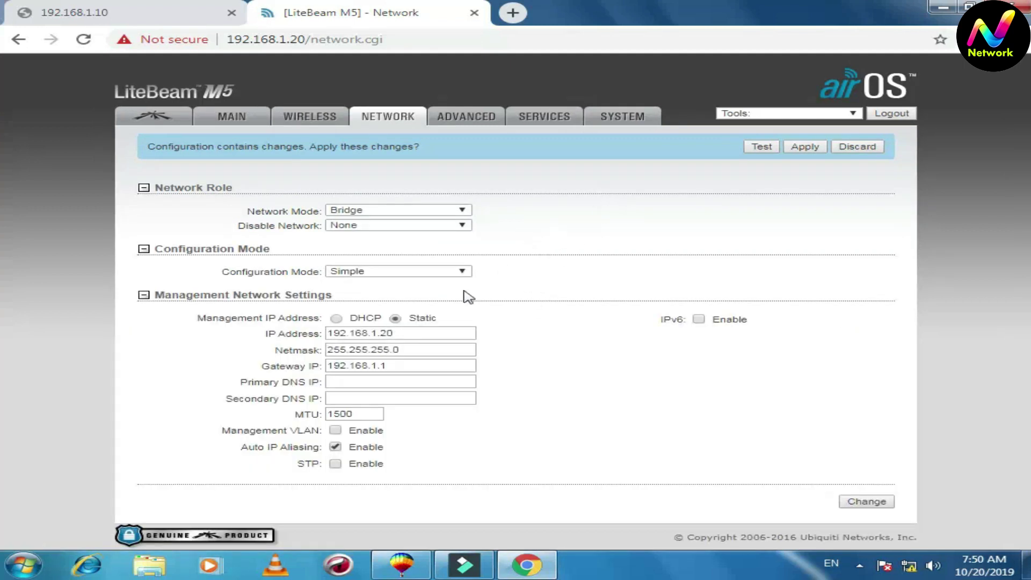
click(436, 345)
click(436, 337)
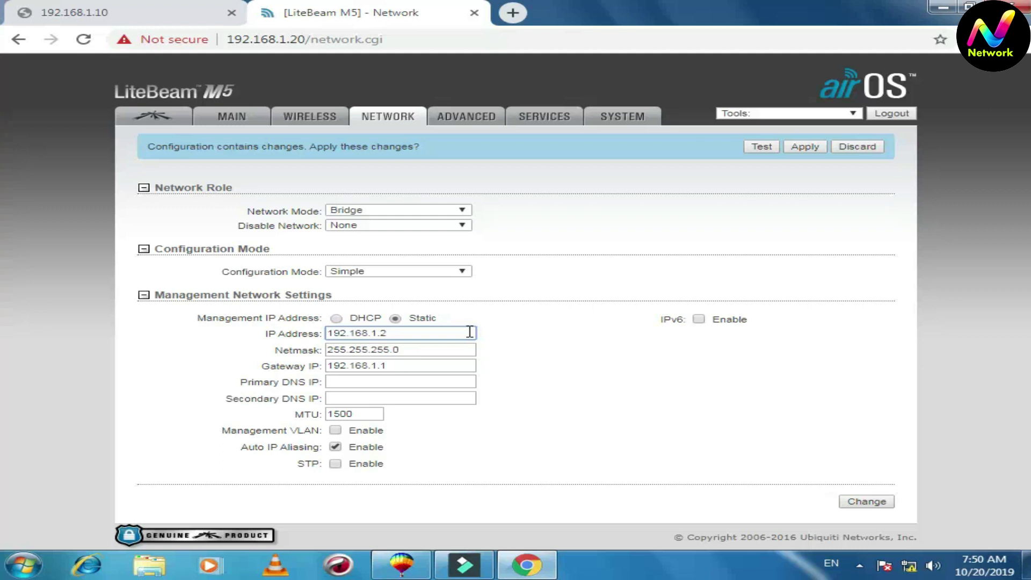
key(BackSpace)
text(11)
click(846, 504)
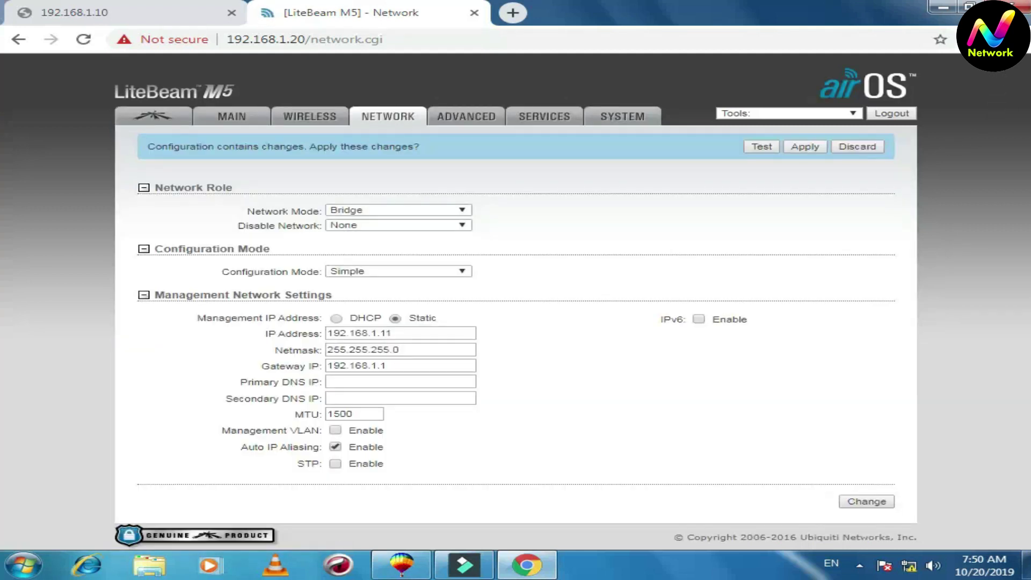
click(463, 115)
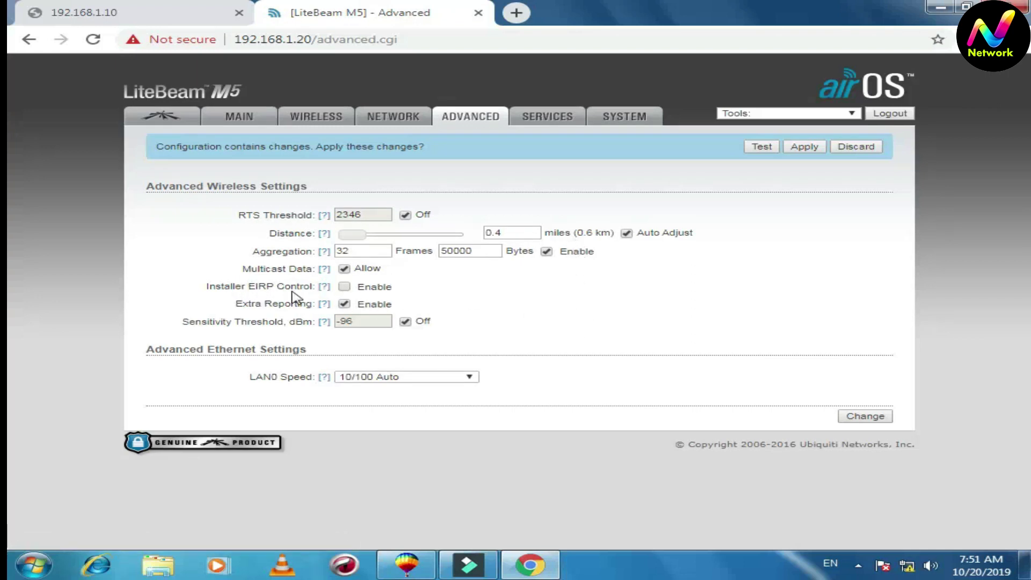
Enable Installer EIRP Control, save the advanced wireless settings, and go to the System page
click(344, 287)
click(868, 417)
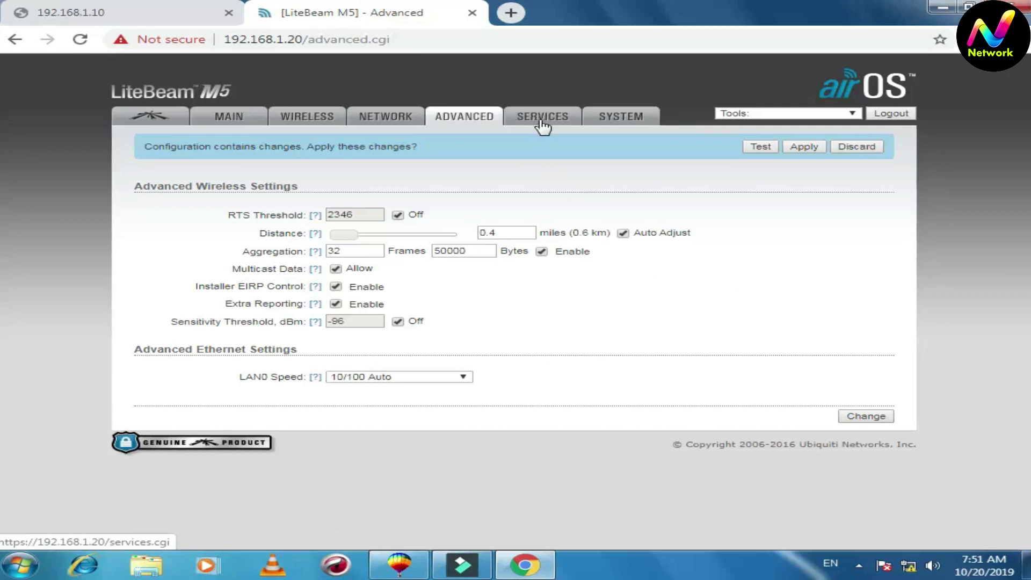
click(620, 118)
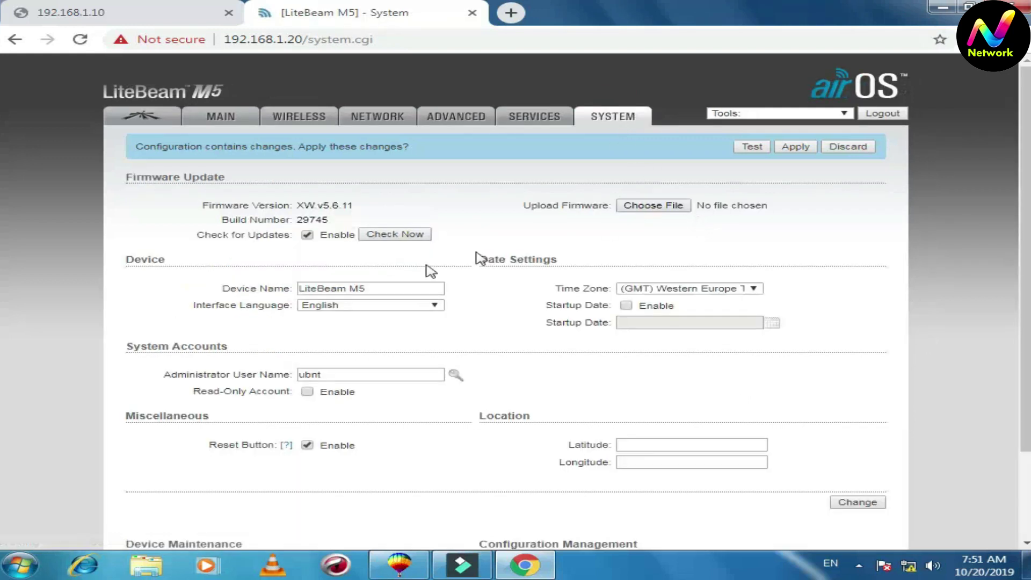
Replace the LiteBeam M5 device name with the new station name
click(384, 286)
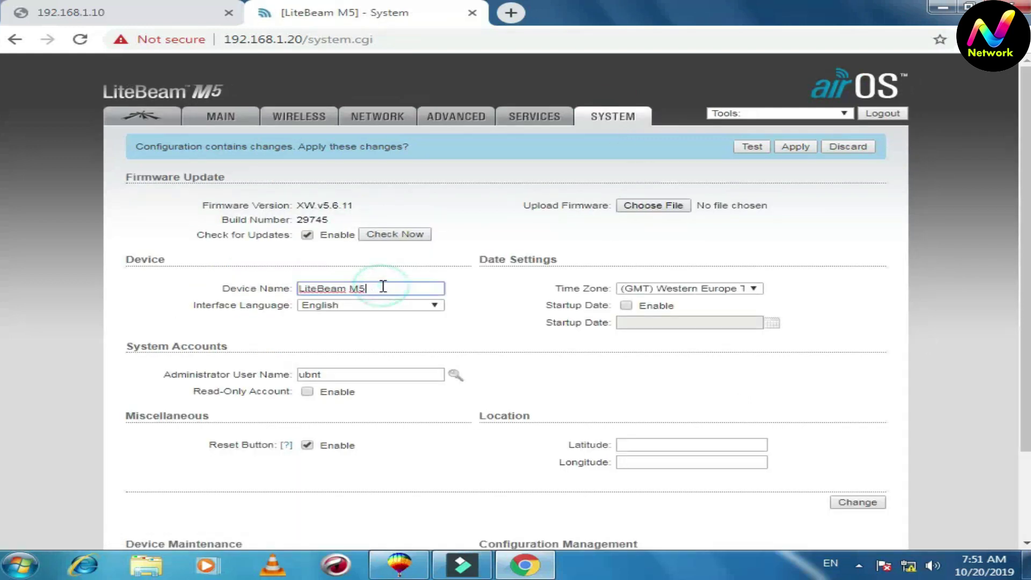
drag(384, 287, 287, 287)
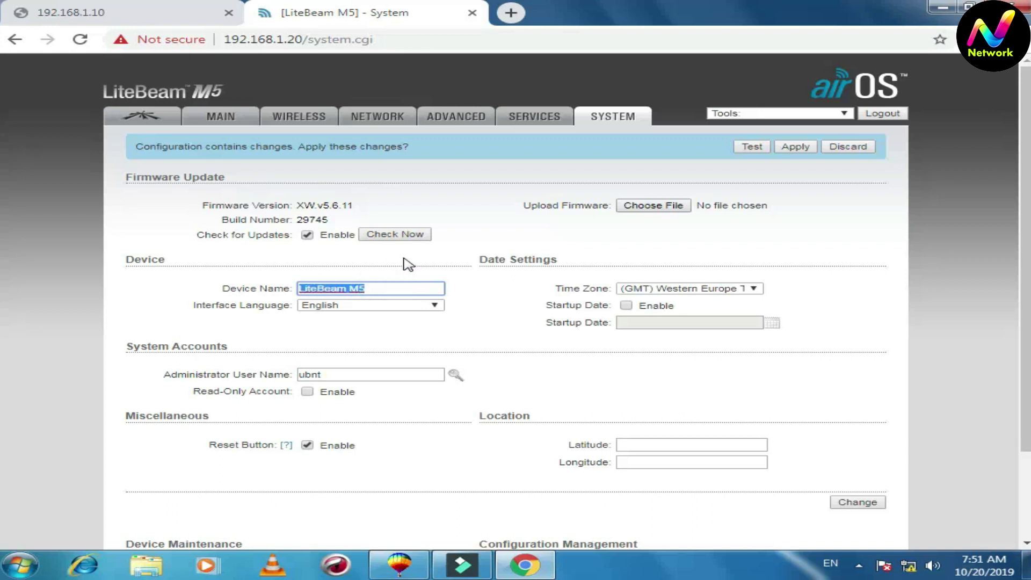
text(naveed station)
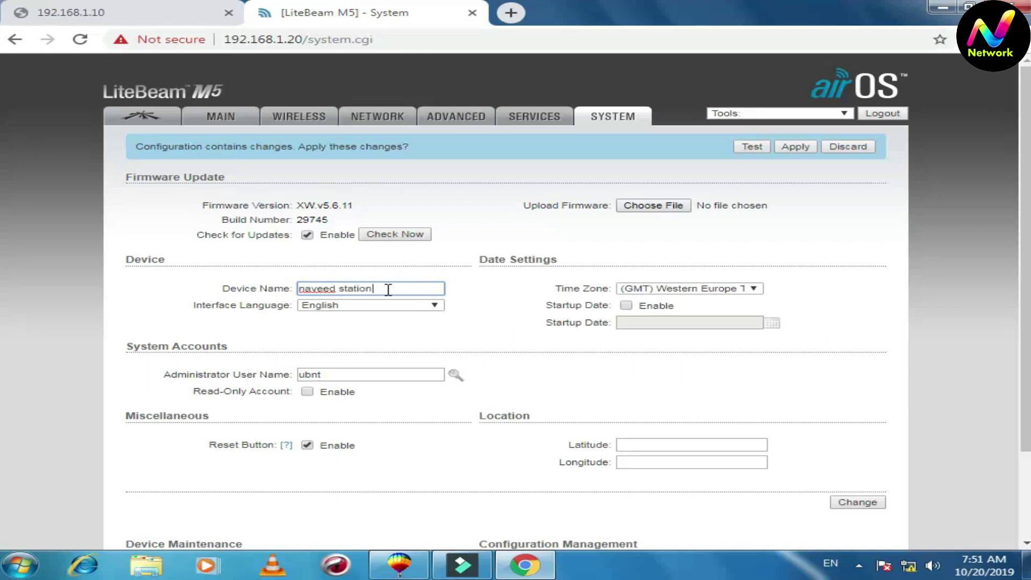
triple_click(412, 290)
click(484, 286)
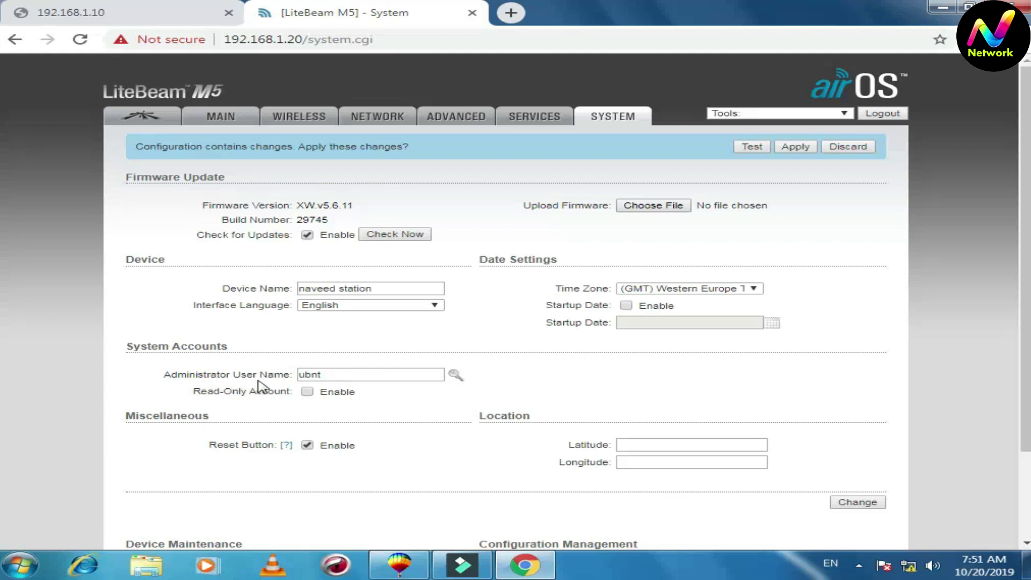
Expand the admin password change fields, then collapse them again without changes
click(455, 375)
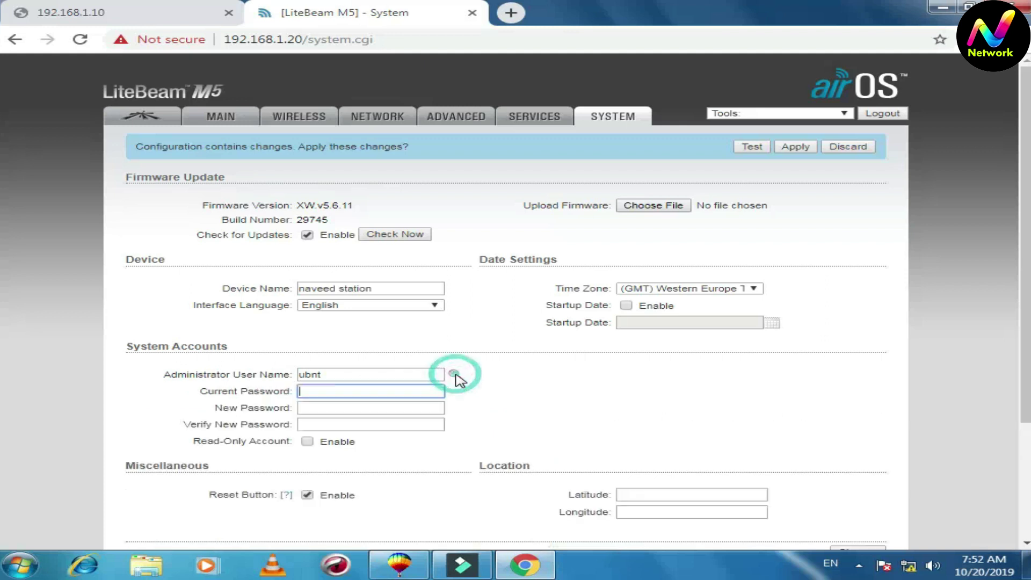
click(519, 395)
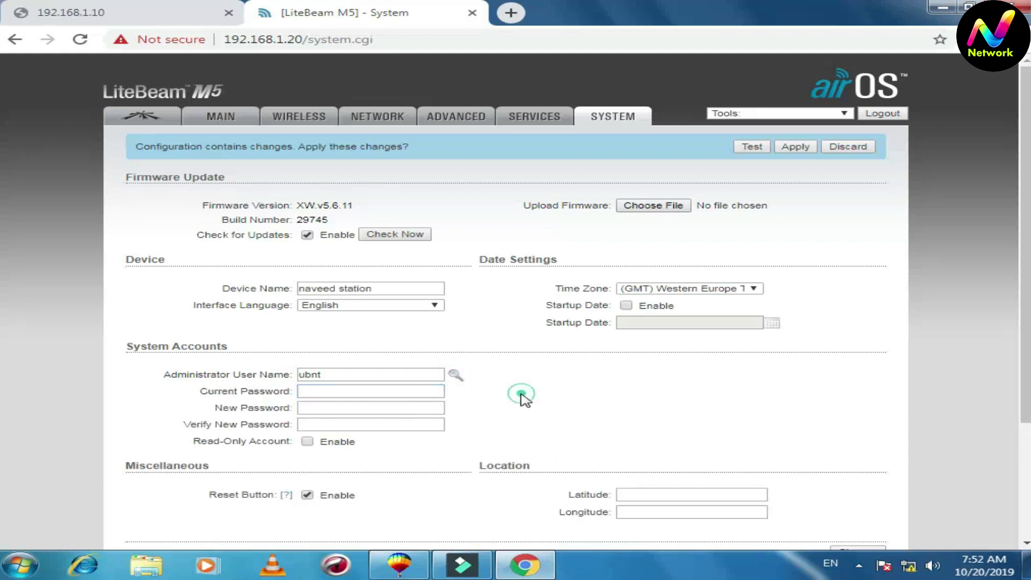
click(454, 376)
click(590, 361)
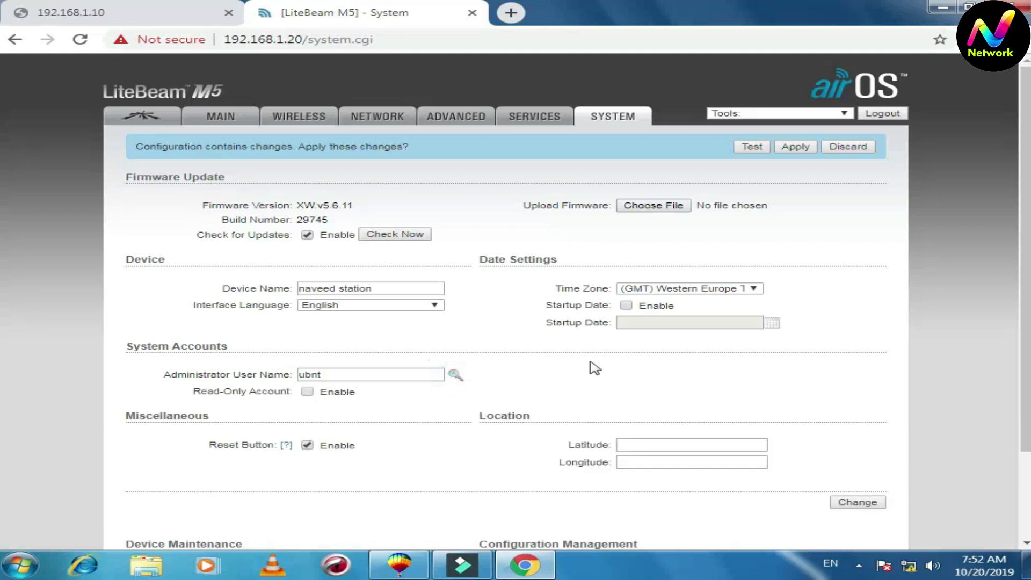
Save the new device name, apply all pending changes, and reload at 192.168.1.11
click(854, 501)
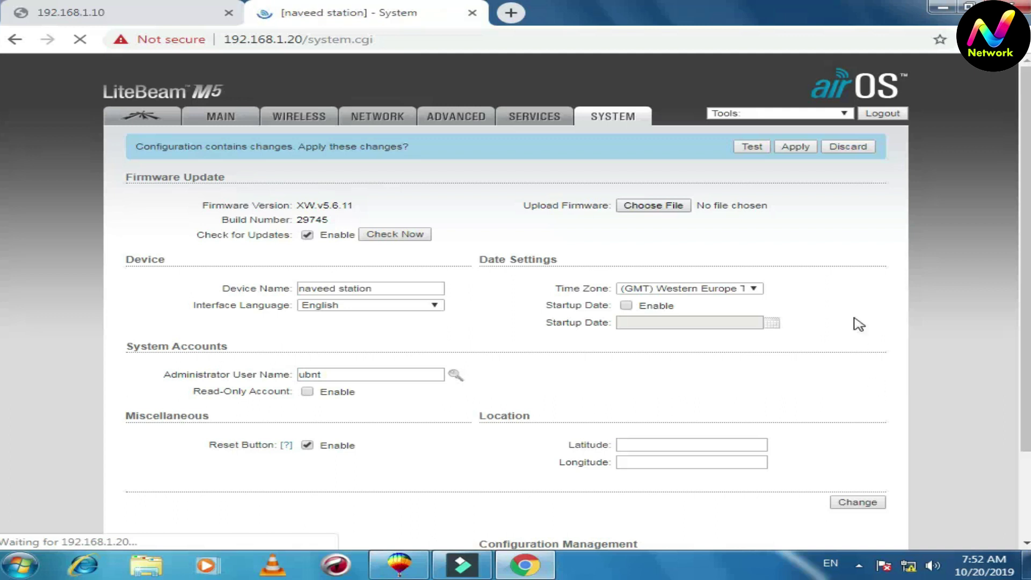
click(789, 147)
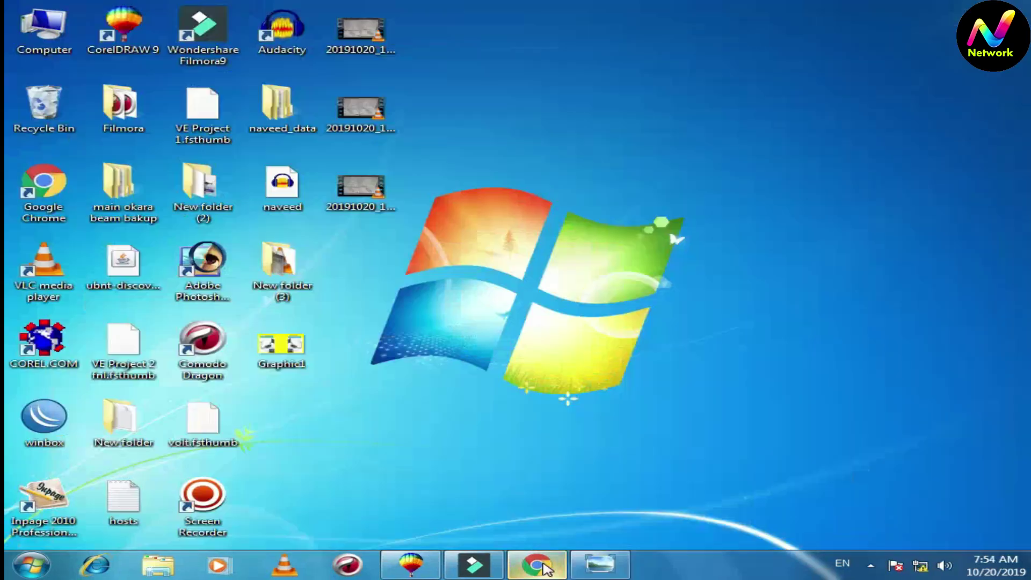
click(534, 565)
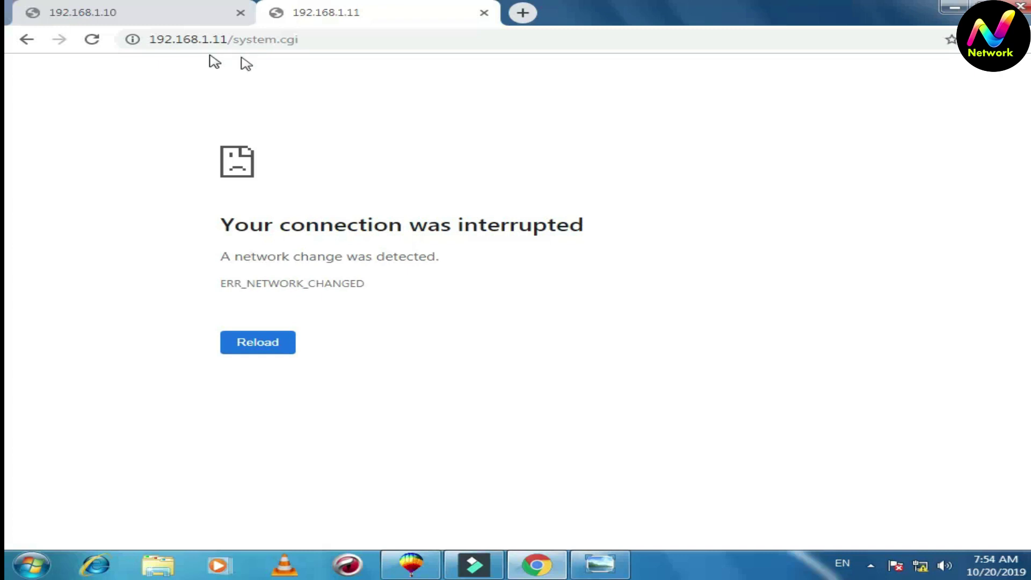
click(92, 41)
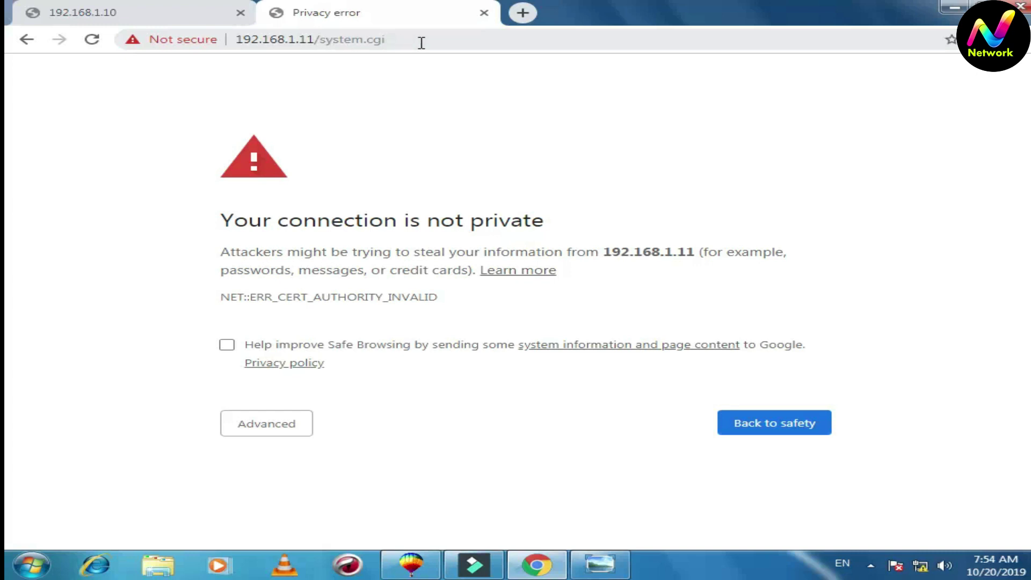
Bypass the certificate warning, log in as ubnt, and open the station's Main status page
click(283, 423)
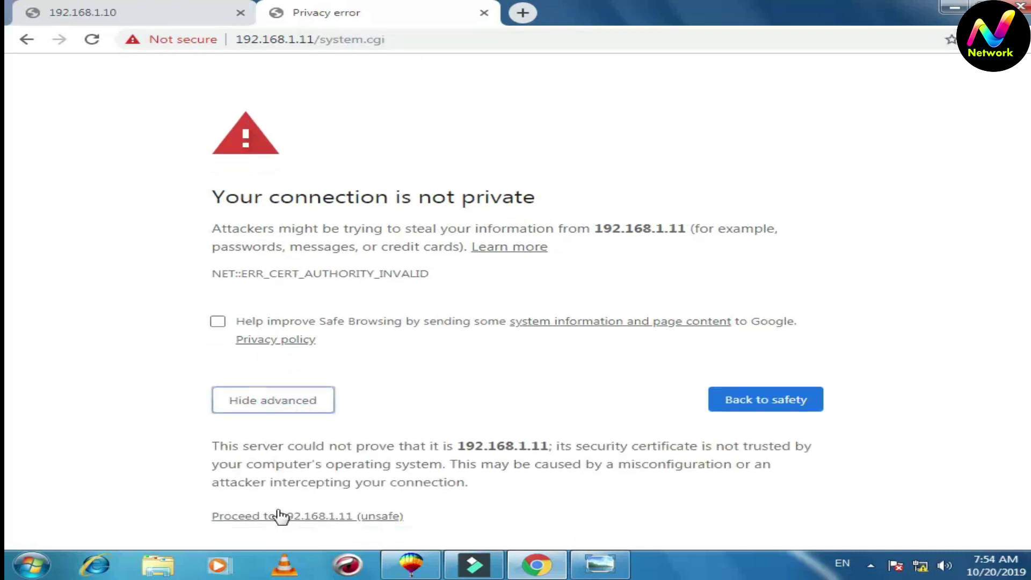
click(290, 506)
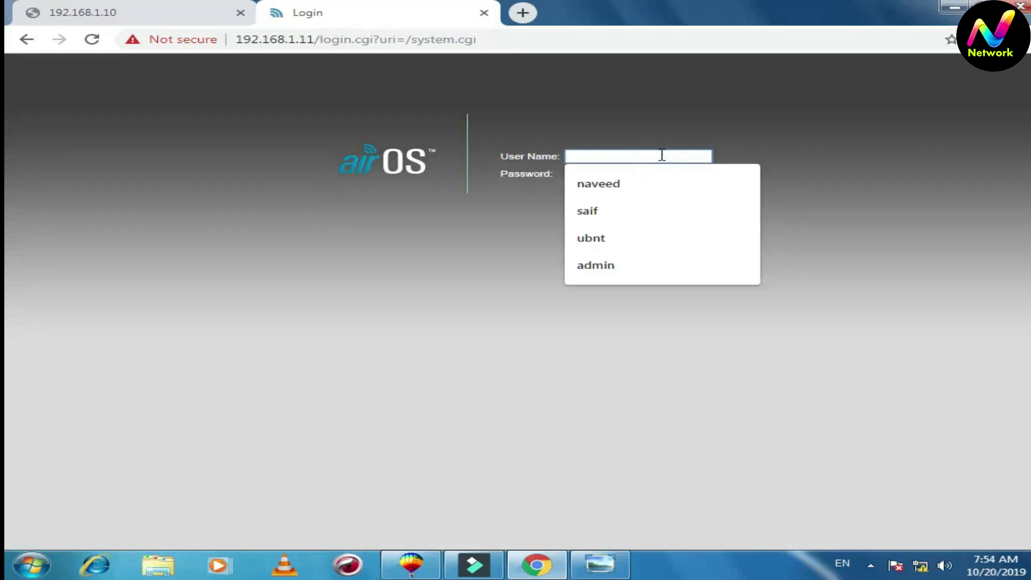
click(608, 238)
click(600, 173)
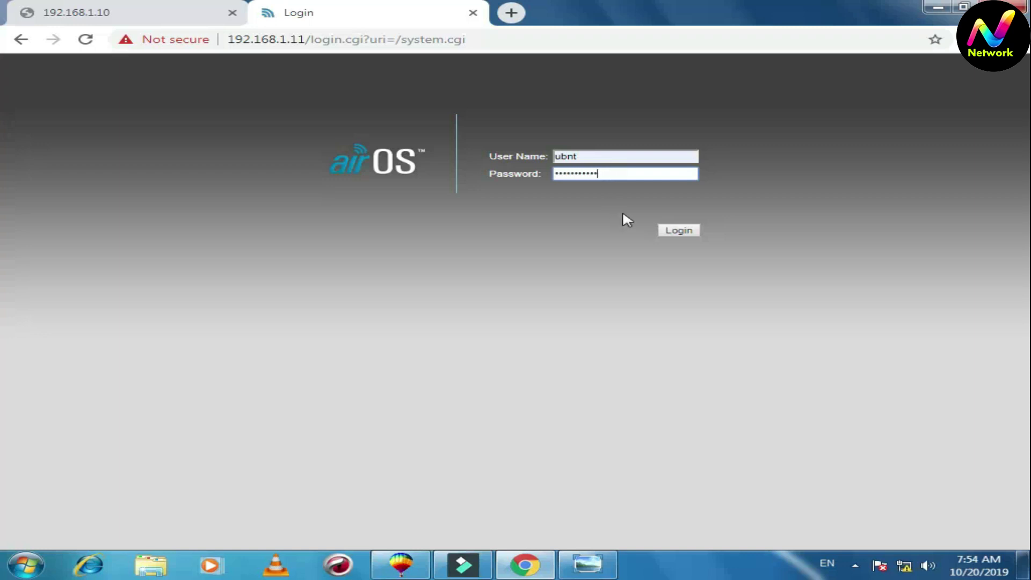
click(672, 230)
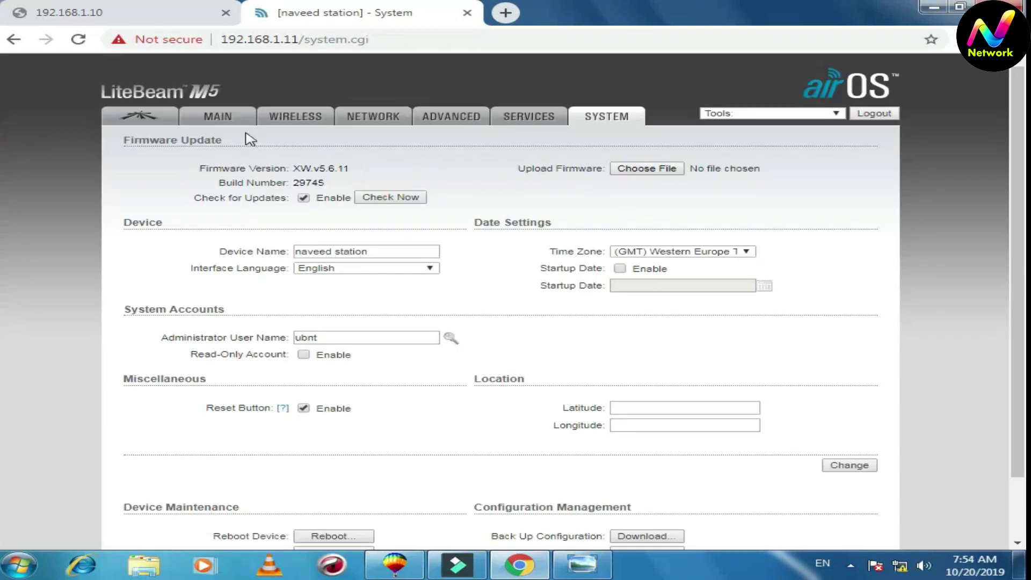
click(217, 119)
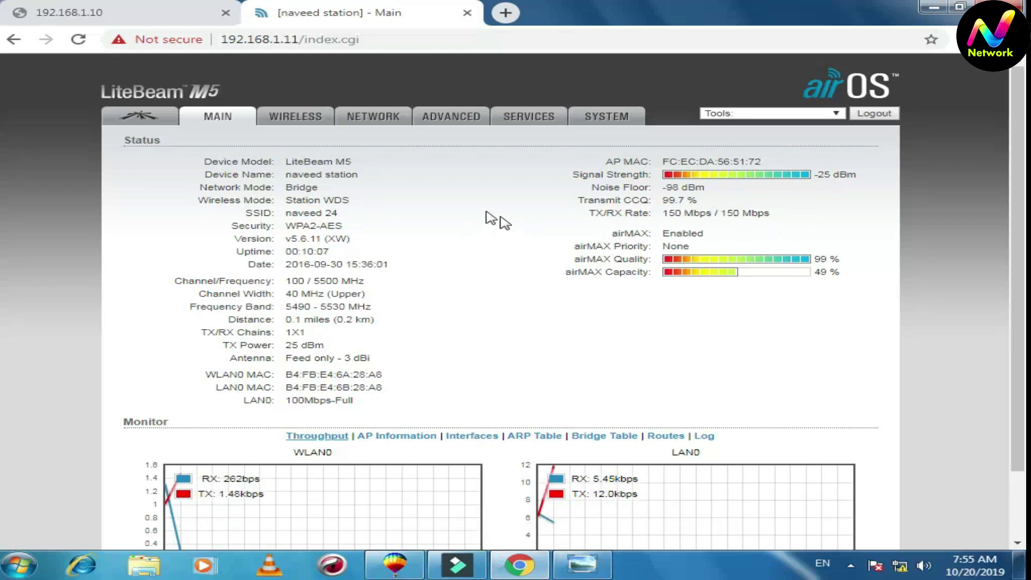
Reload the 192.168.1.10 access point page and proceed past the certificate warning
click(132, 15)
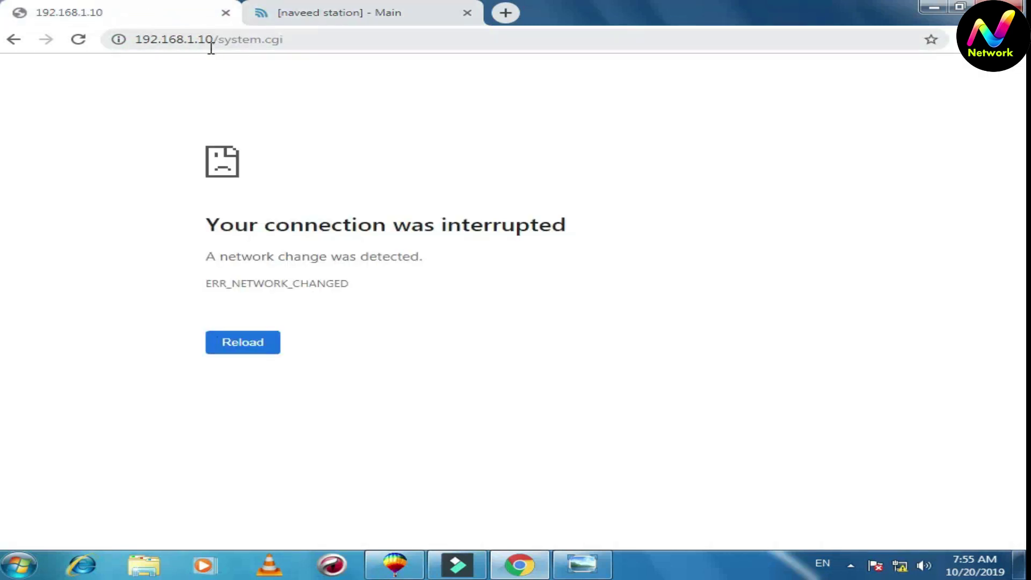
click(78, 39)
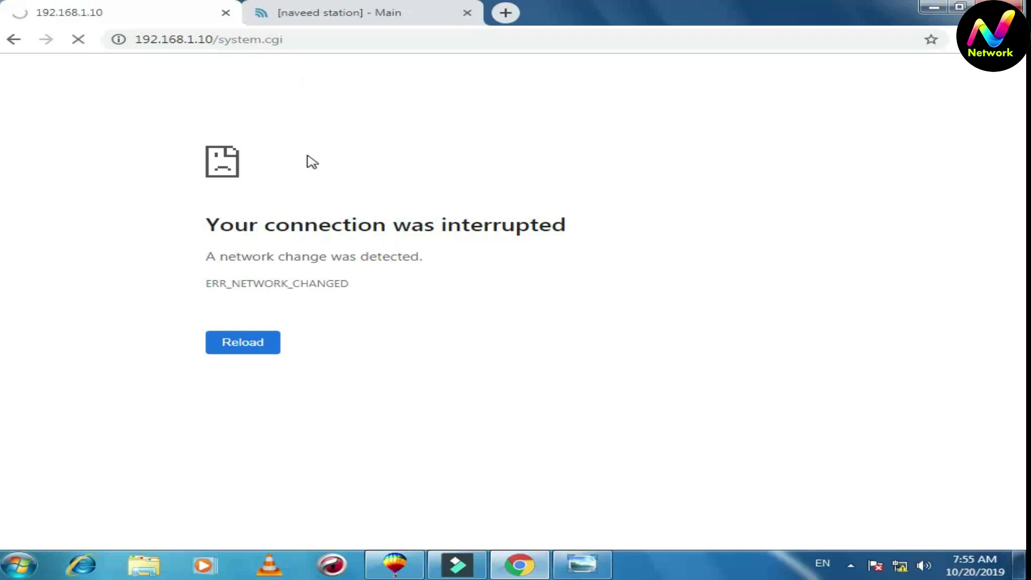
click(272, 427)
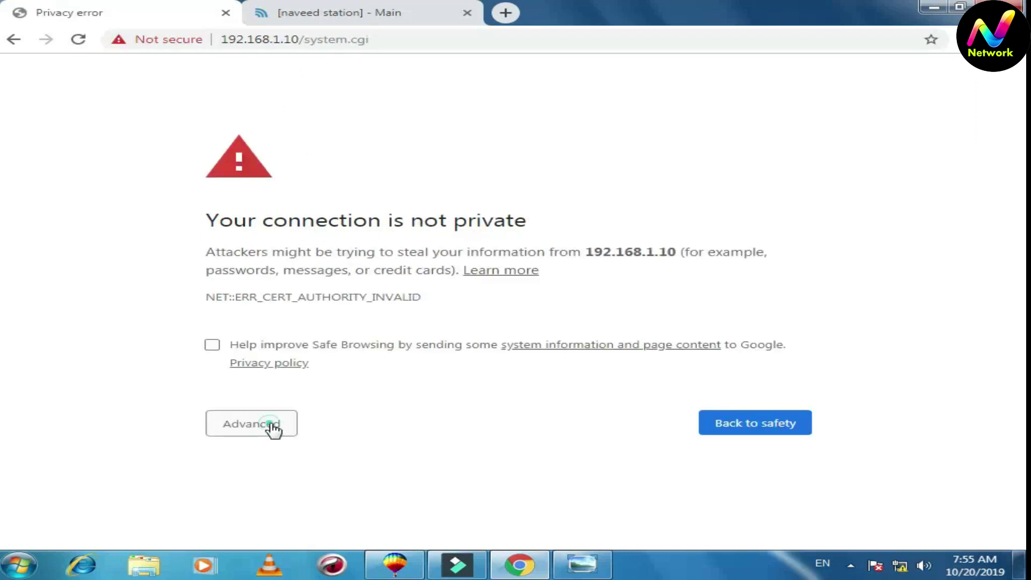
click(265, 507)
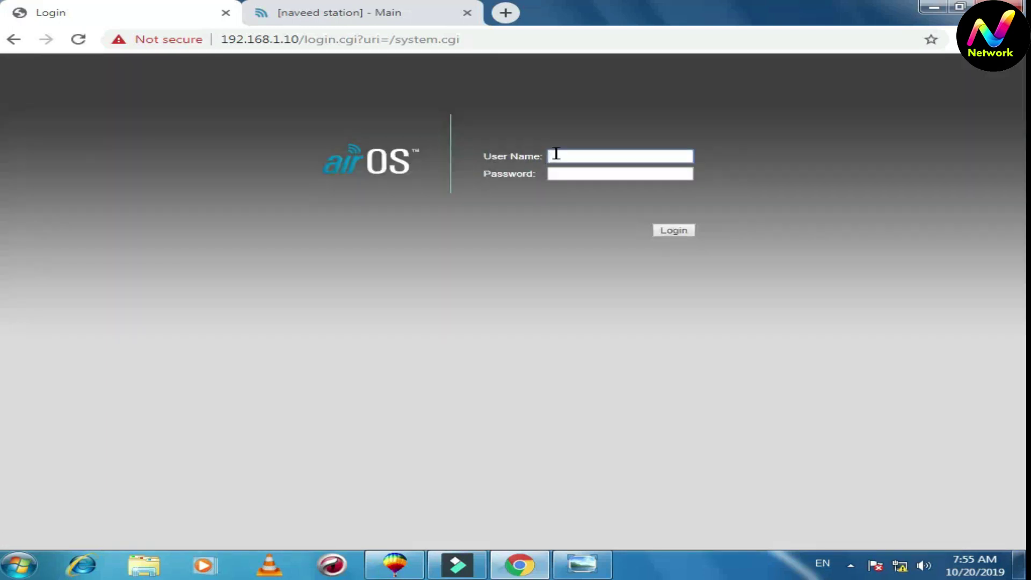
Log in with the saved username and password, then open the access point's Main status page
click(556, 154)
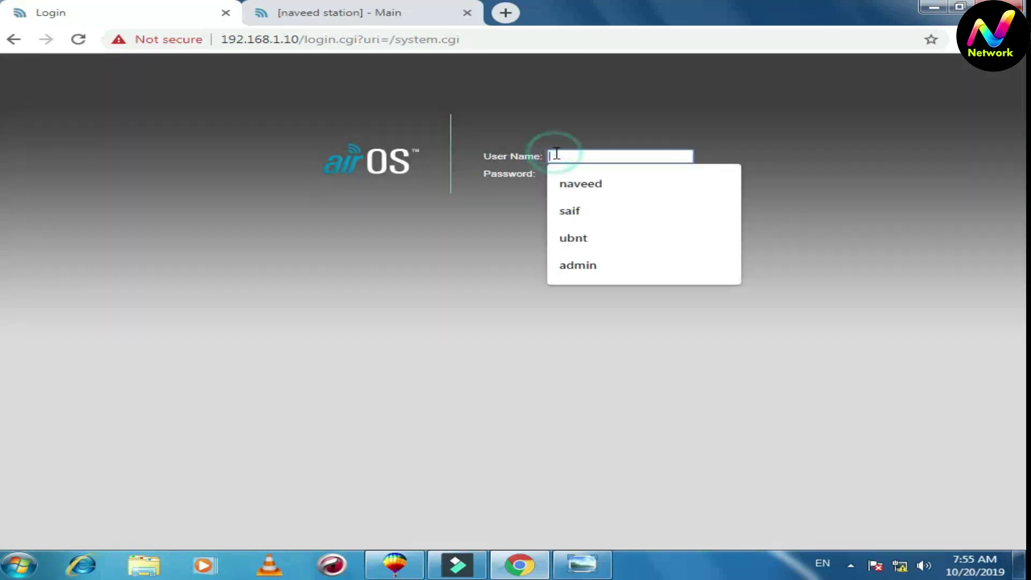
click(580, 239)
click(608, 172)
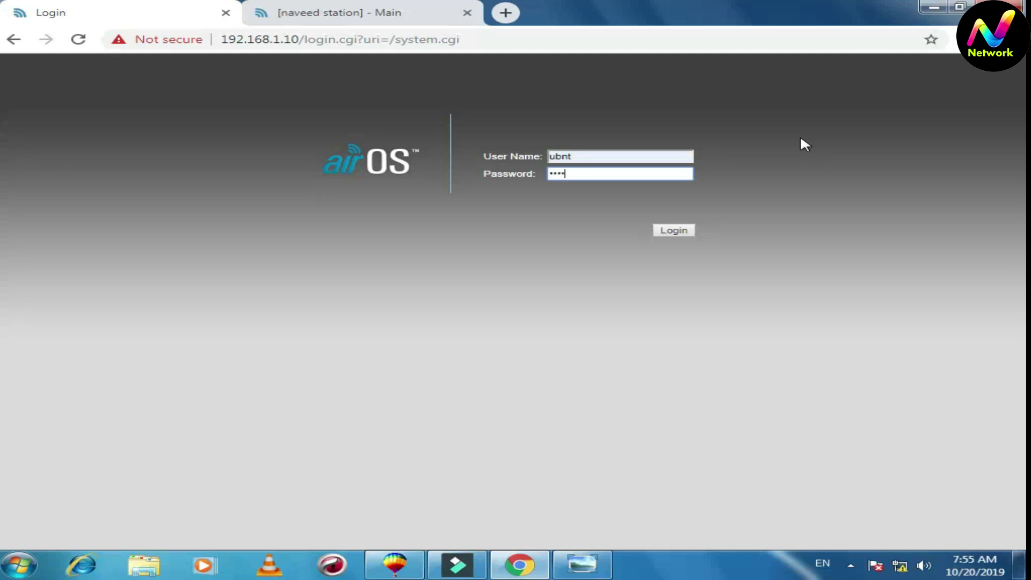
key(Return)
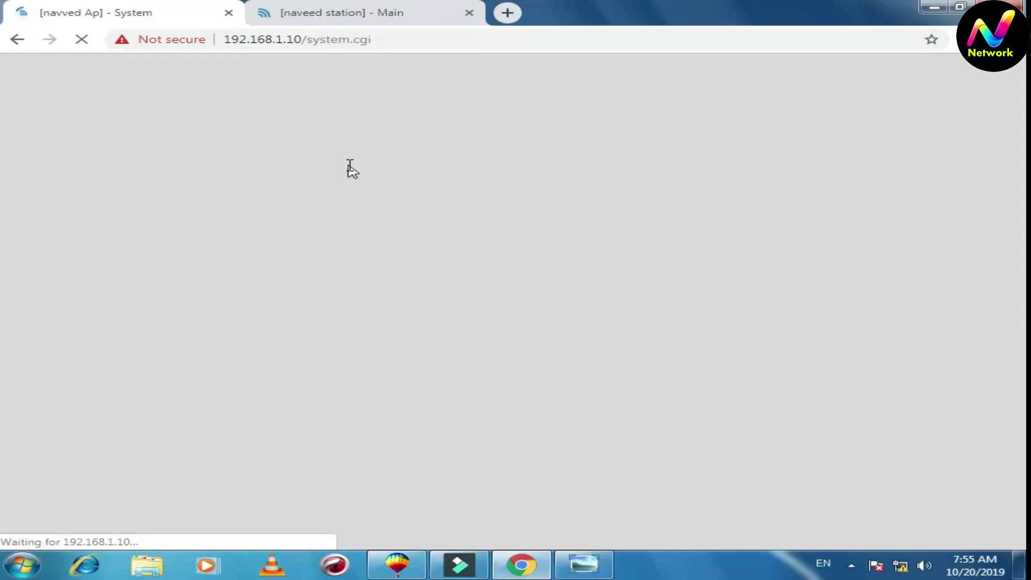
click(214, 120)
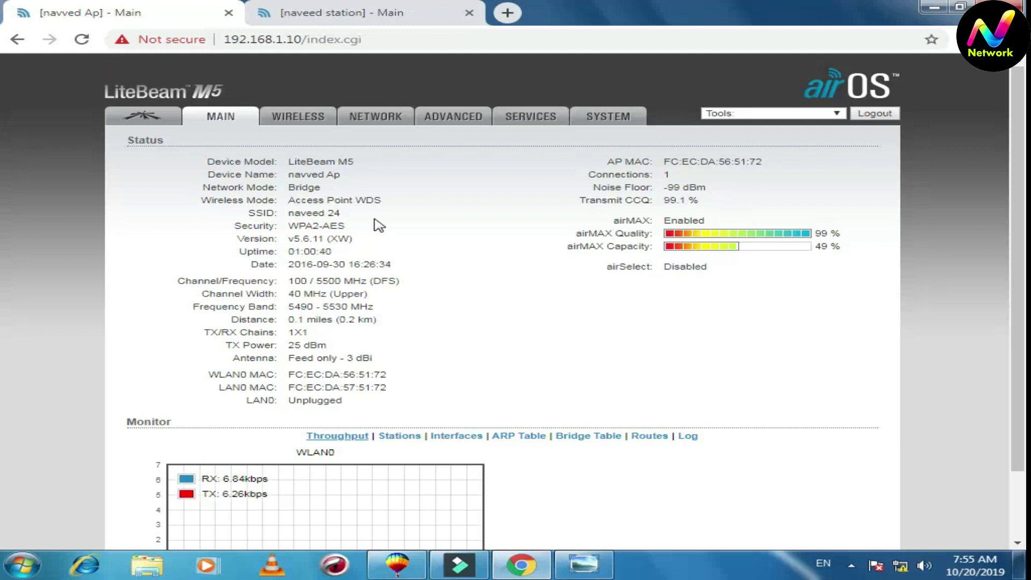
Switch to the station's status page and highlight its 40 MHz (Upper) channel width
click(357, 13)
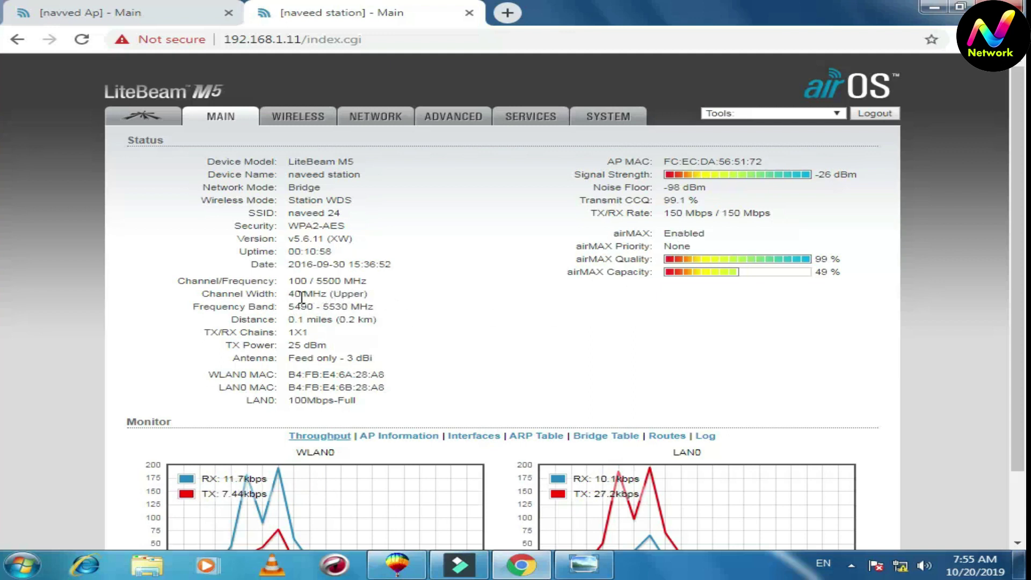
triple_click(198, 287)
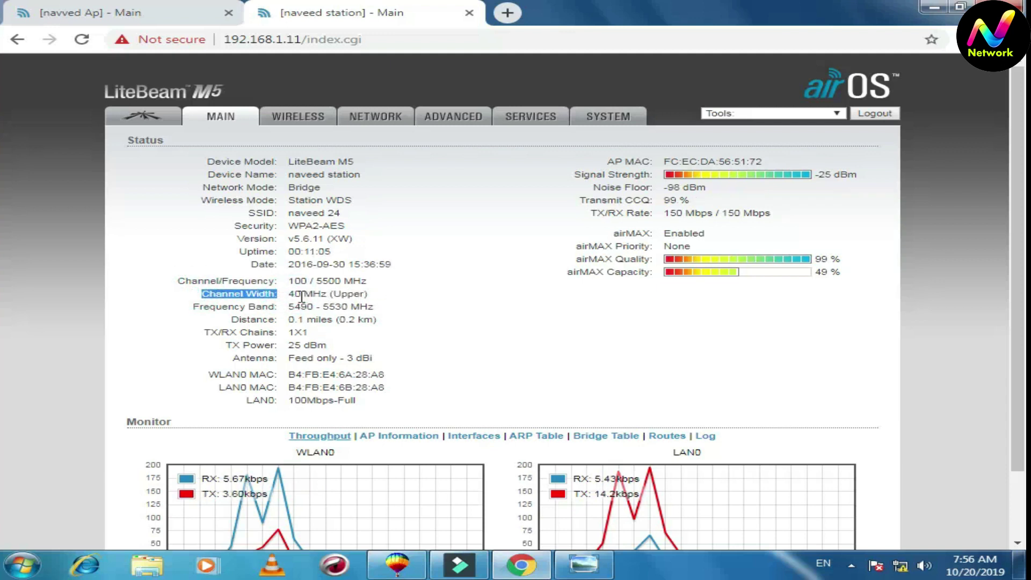
triple_click(371, 294)
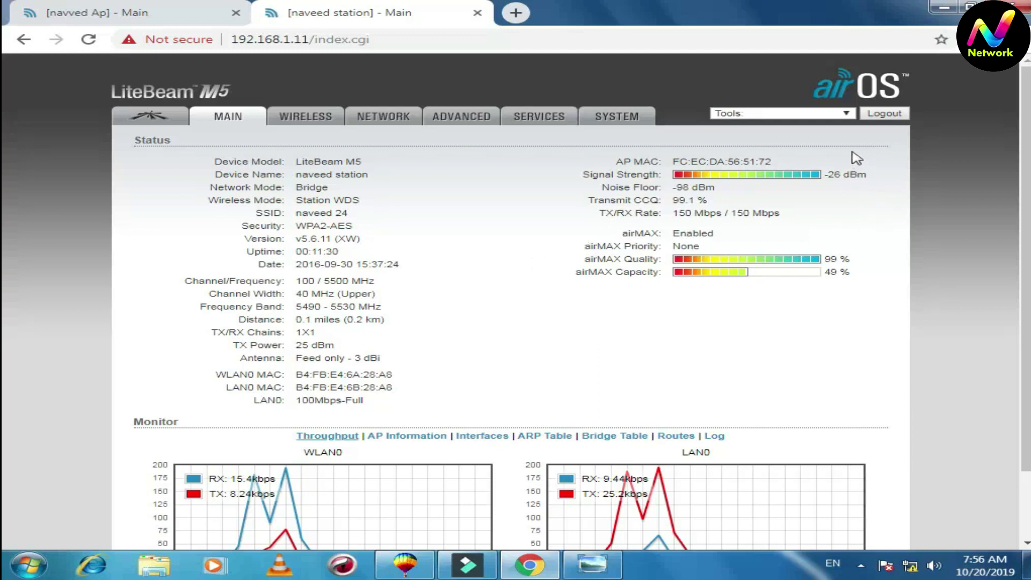
Run a Speed Test to 192.168.1.10 with user ubnt and the access point's password
click(846, 115)
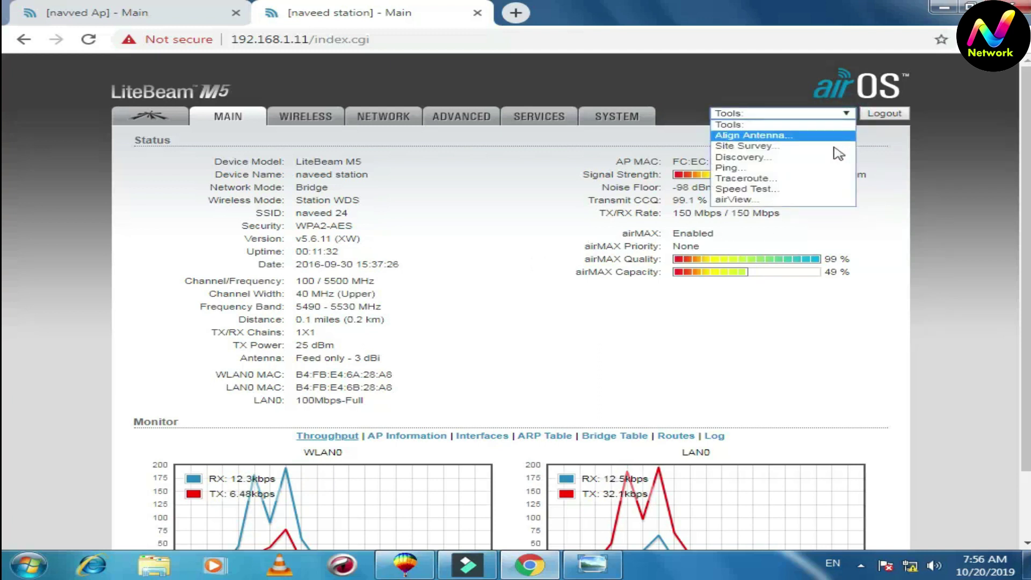
click(820, 191)
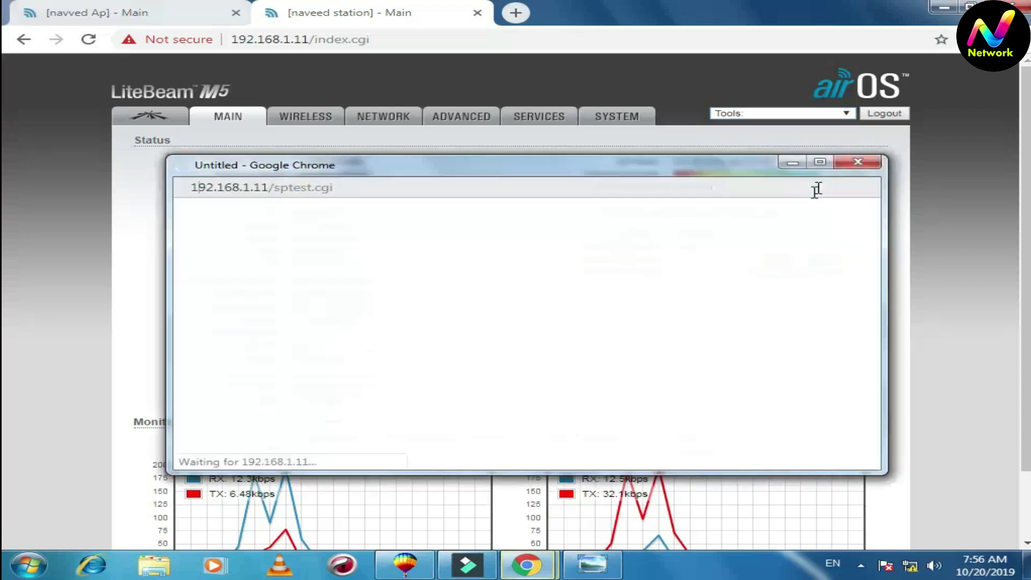
drag(531, 179, 534, 88)
click(473, 166)
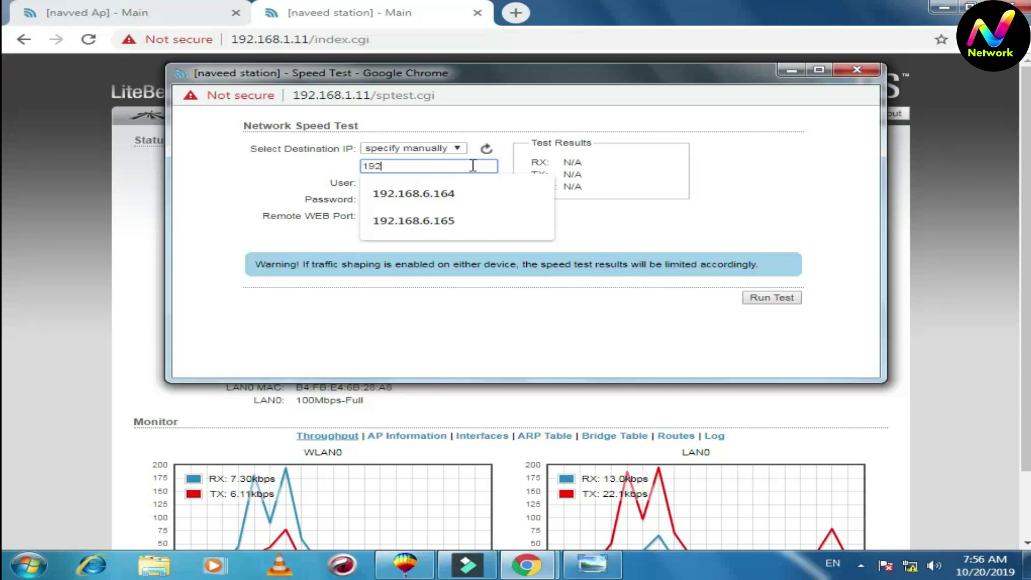
text(192.168.1.10)
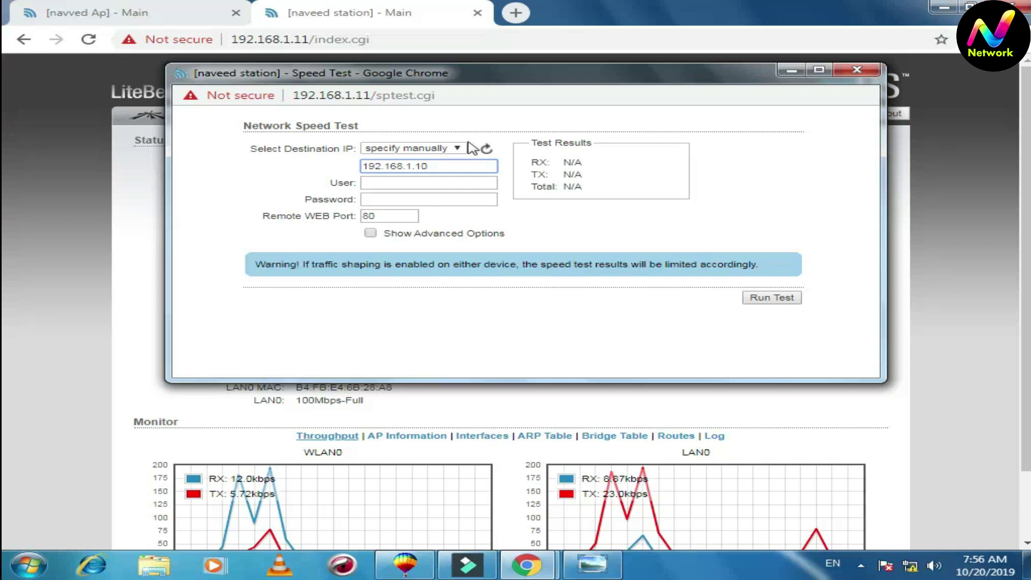
click(429, 182)
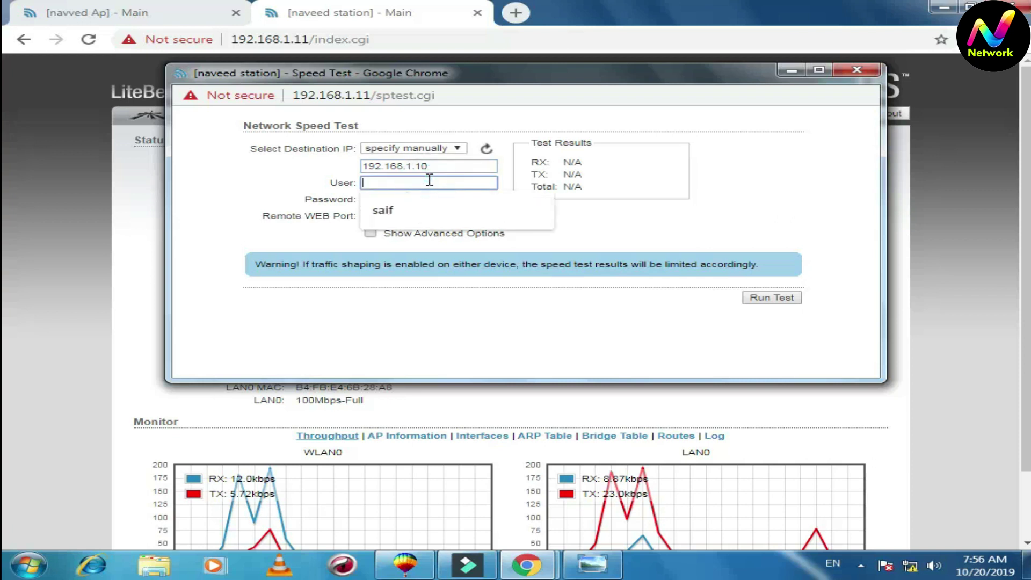
text(ubnt)
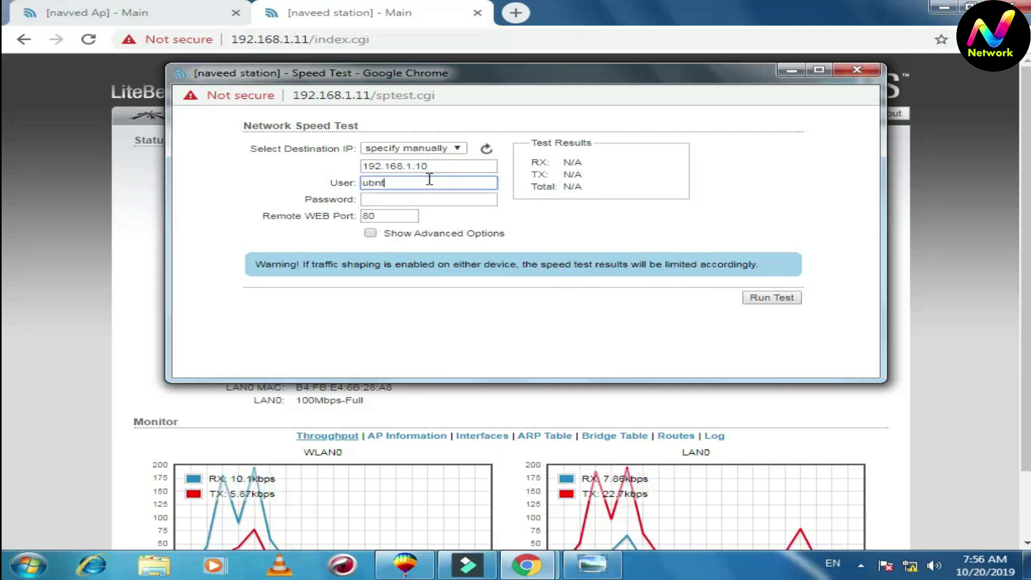
click(436, 199)
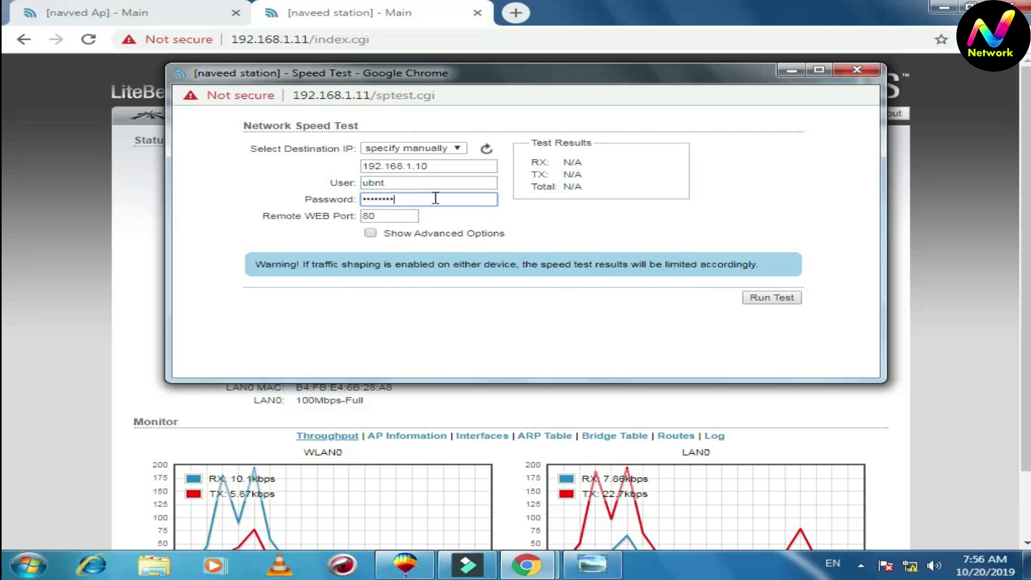
text(•)
click(760, 300)
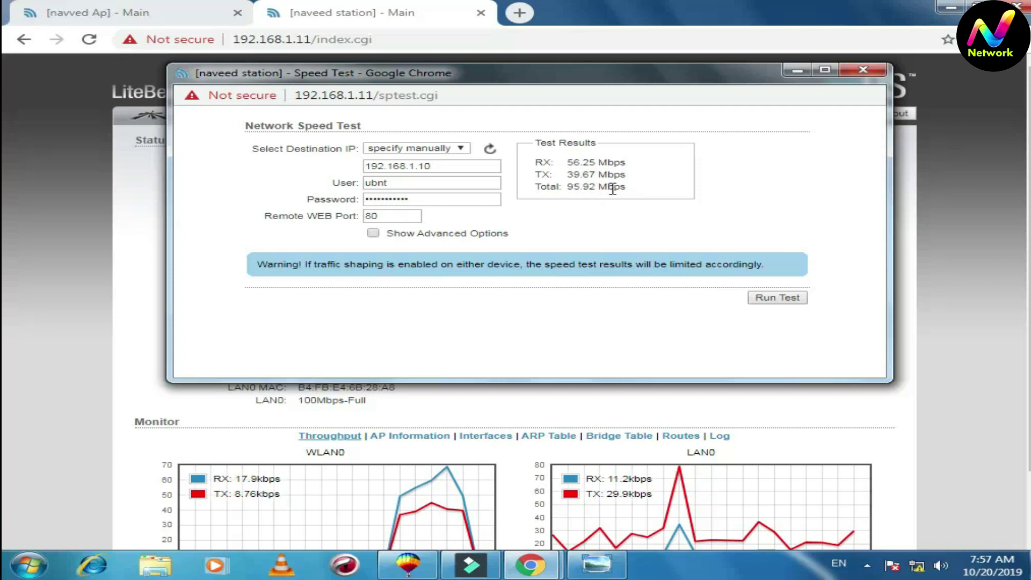
Highlight the speed test results, repeatedly pointing out the 95.92 Mbps total throughput
drag(567, 188, 617, 188)
click(645, 189)
click(547, 232)
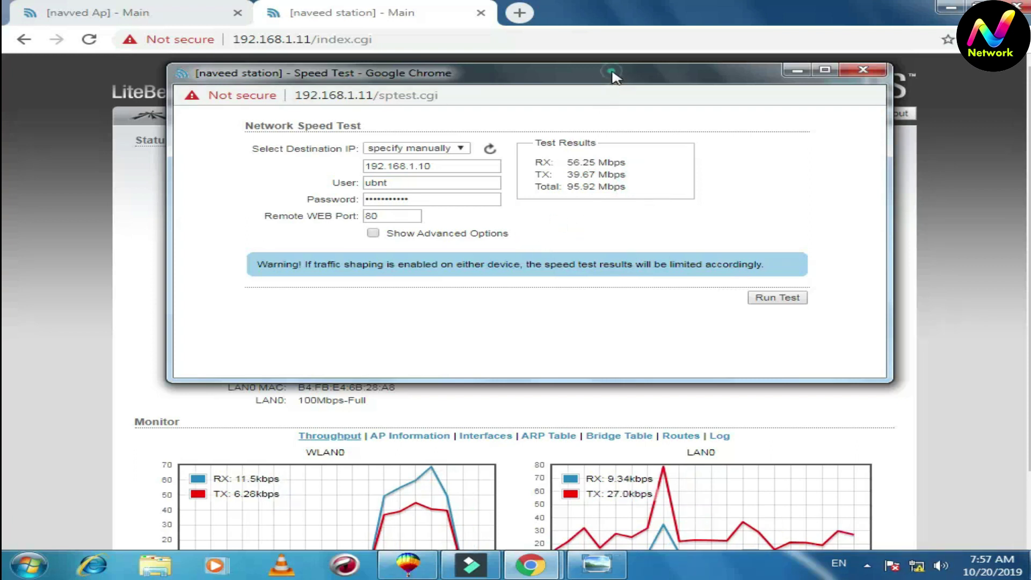
drag(612, 75, 605, 103)
click(565, 214)
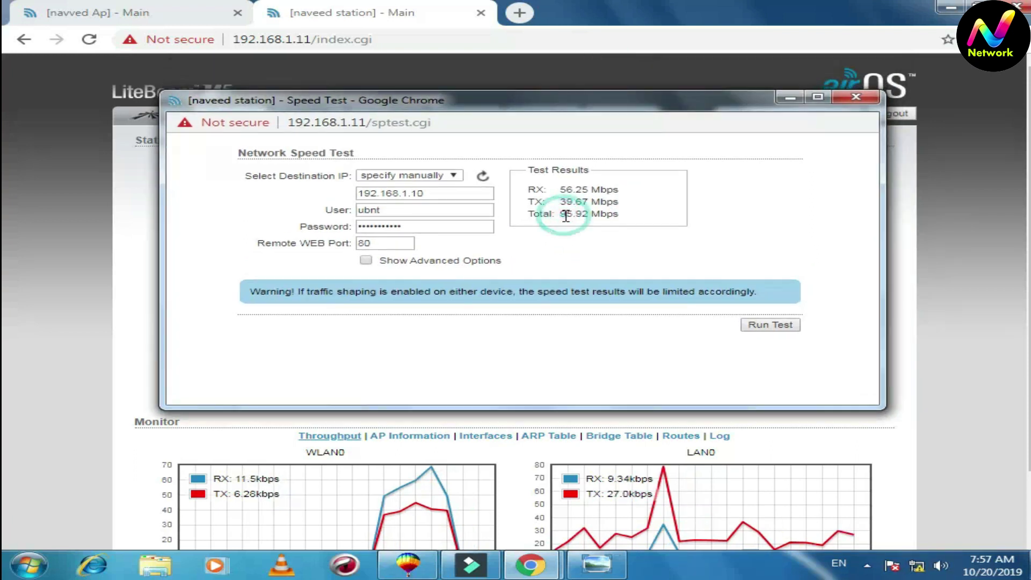
drag(559, 215, 578, 215)
click(580, 216)
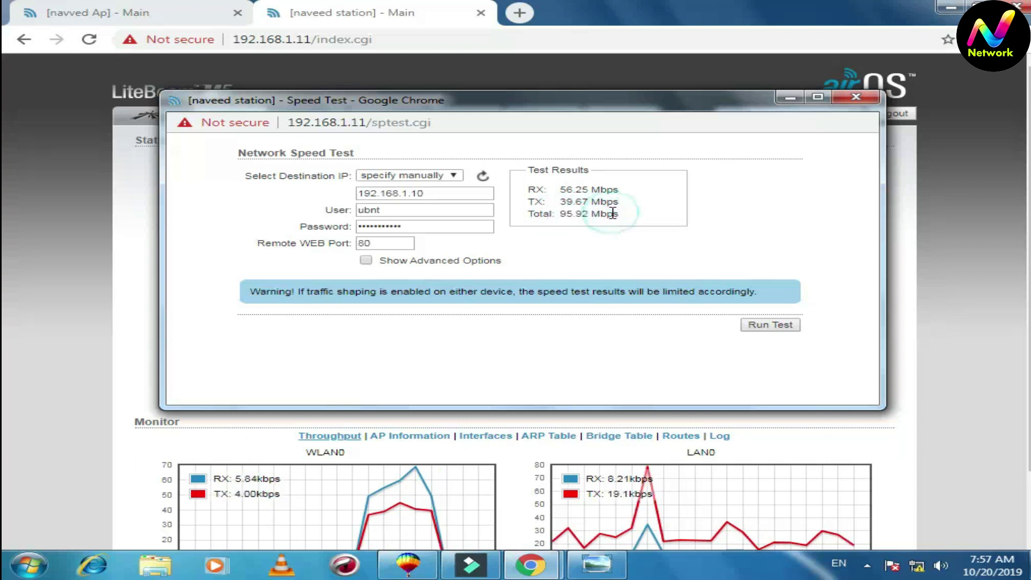
click(563, 215)
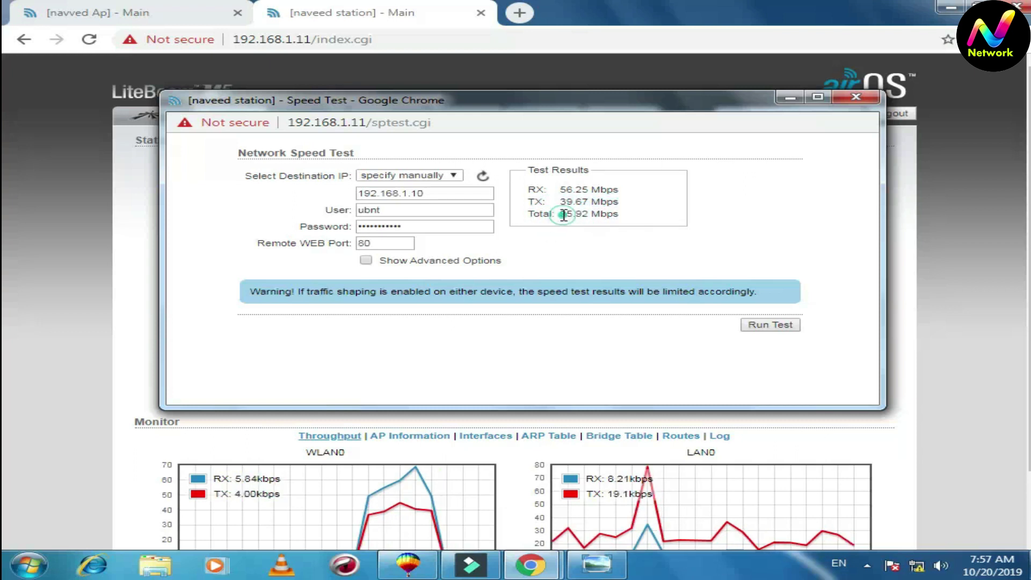
drag(559, 214, 576, 214)
click(606, 228)
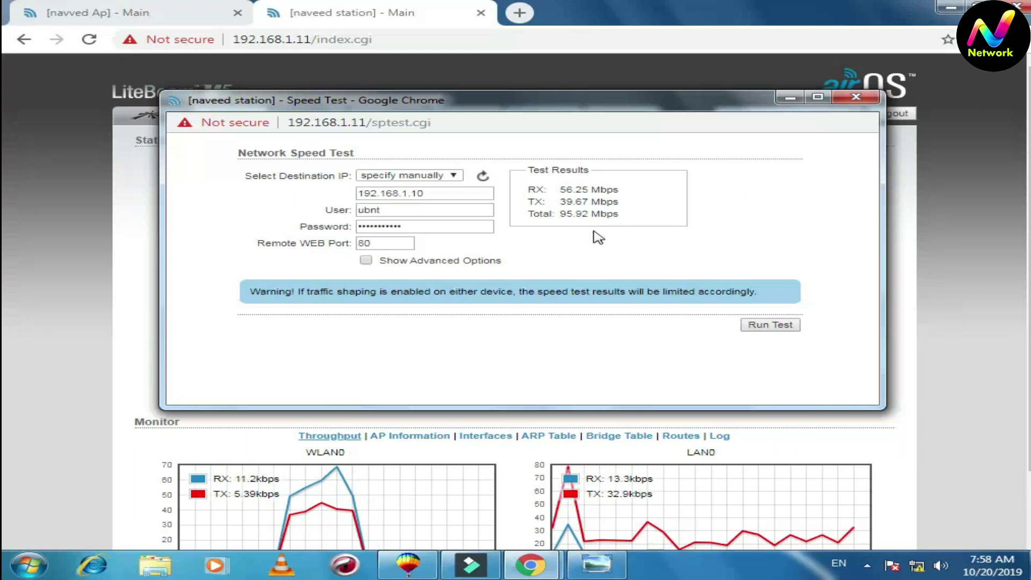
Close the speed test, note the -25 dBm signal, and dismiss the Windows colour-scheme prompt
click(854, 99)
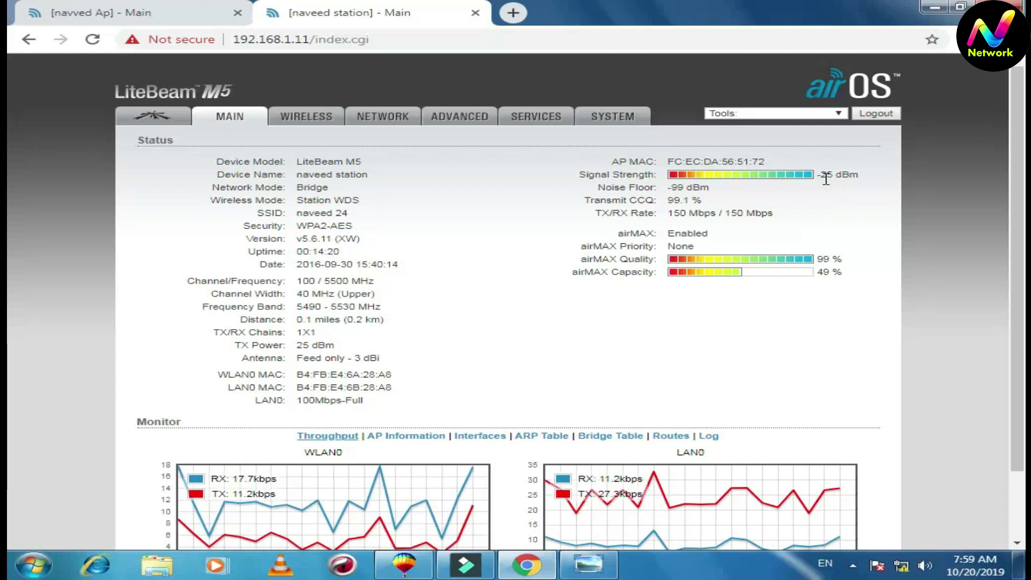
drag(817, 177, 858, 176)
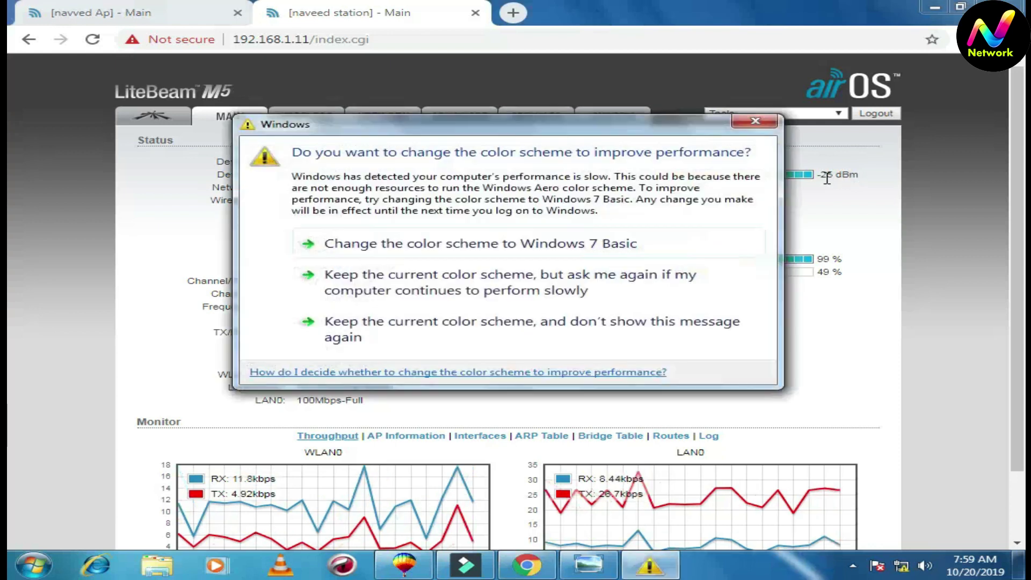
click(755, 123)
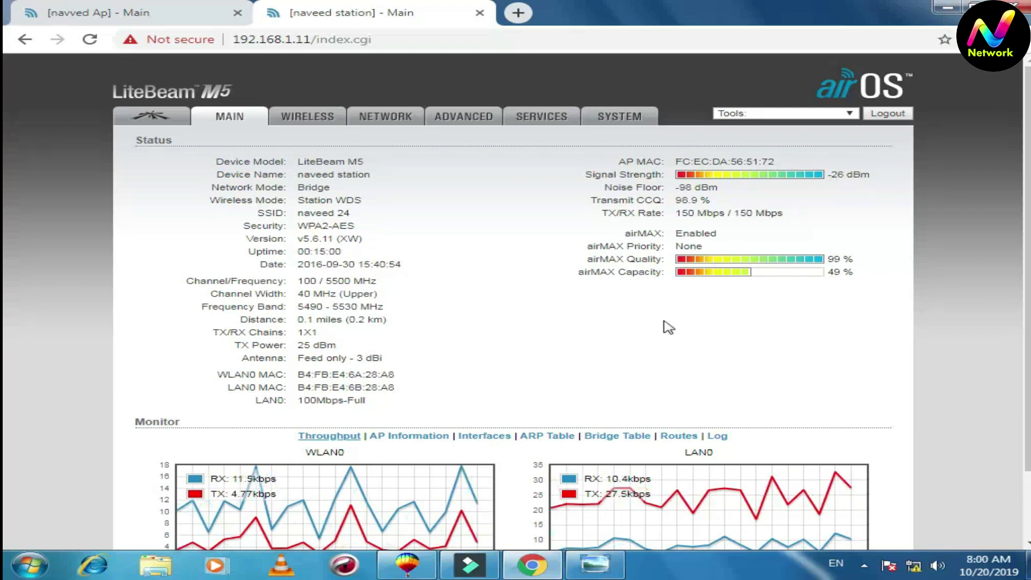
scroll(654, 328, down, 3)
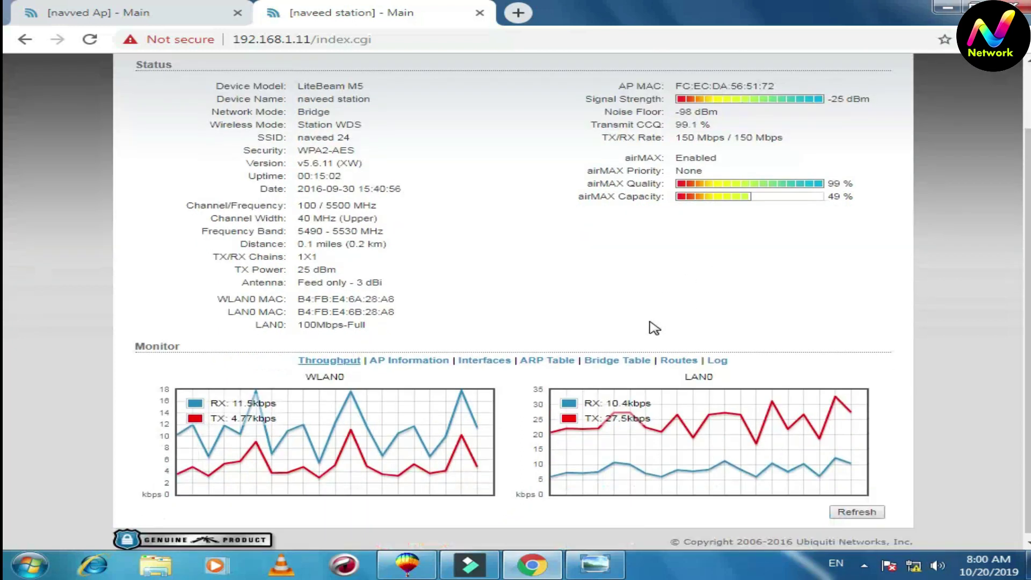
scroll(655, 327, up, 3)
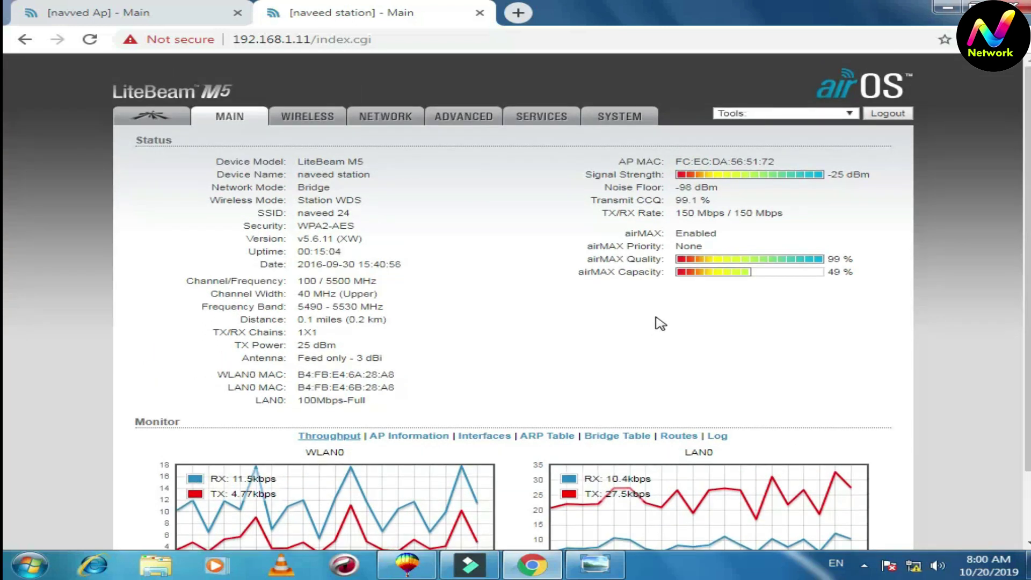